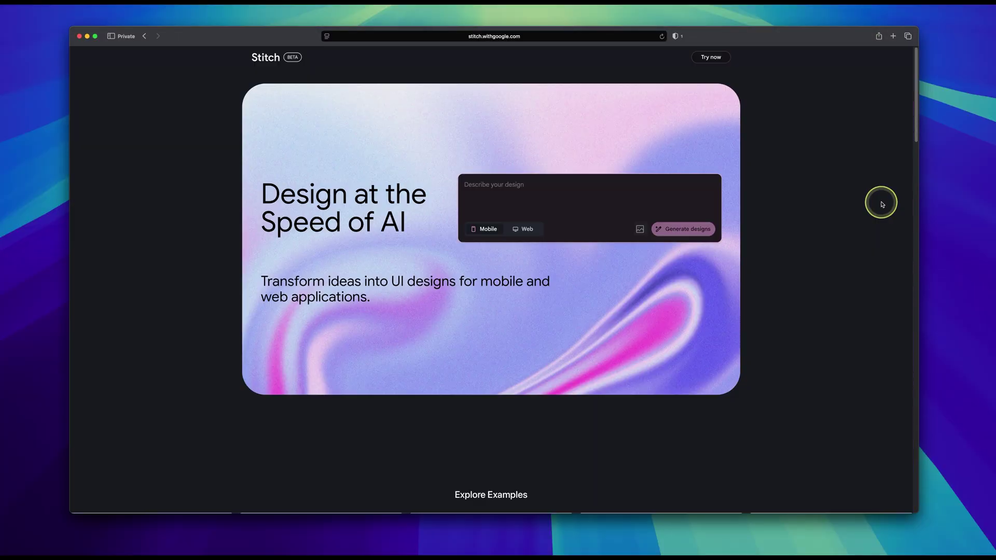
scroll(882, 204, down, 4)
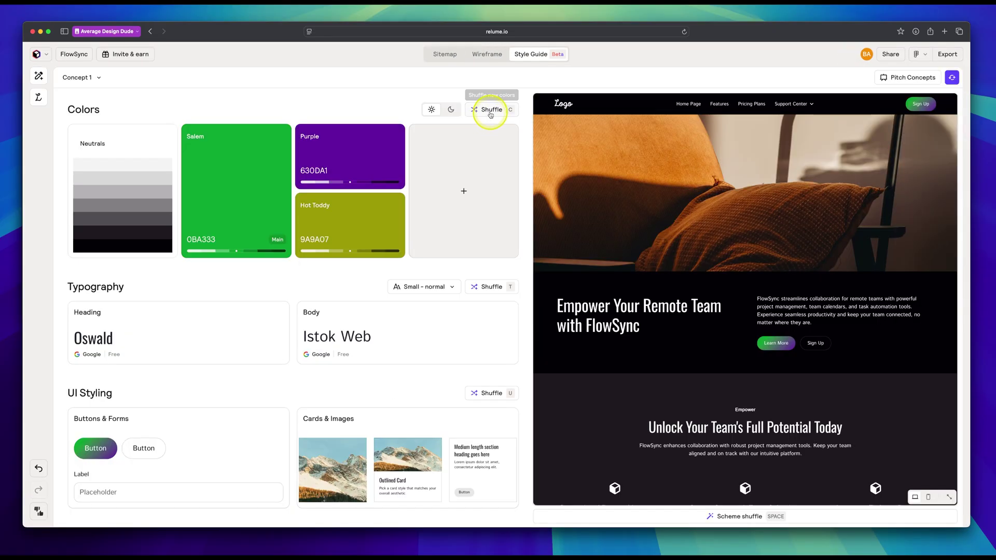
Shuffle the style guide colour palette to a new scheme.
click(491, 111)
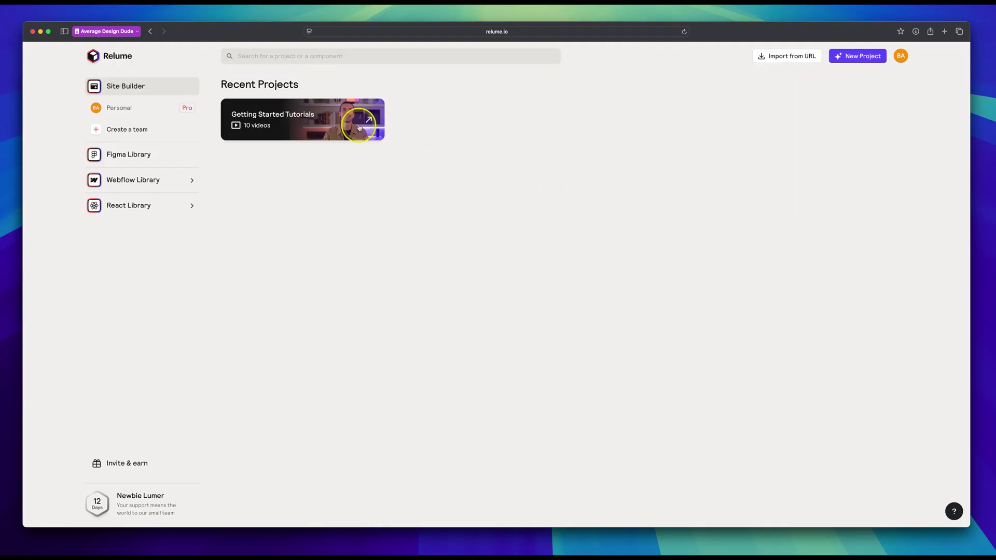
Start a new blank Relume project from the dashboard.
click(848, 62)
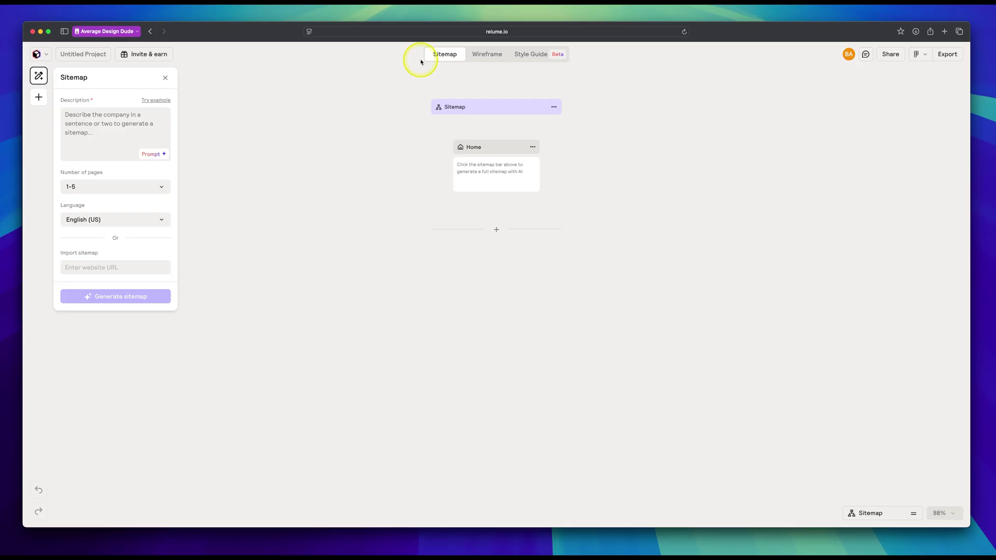
mouse_move(502, 193)
Paste the FlowSync company description, keep English (US), and generate the sitemap.
click(496, 205)
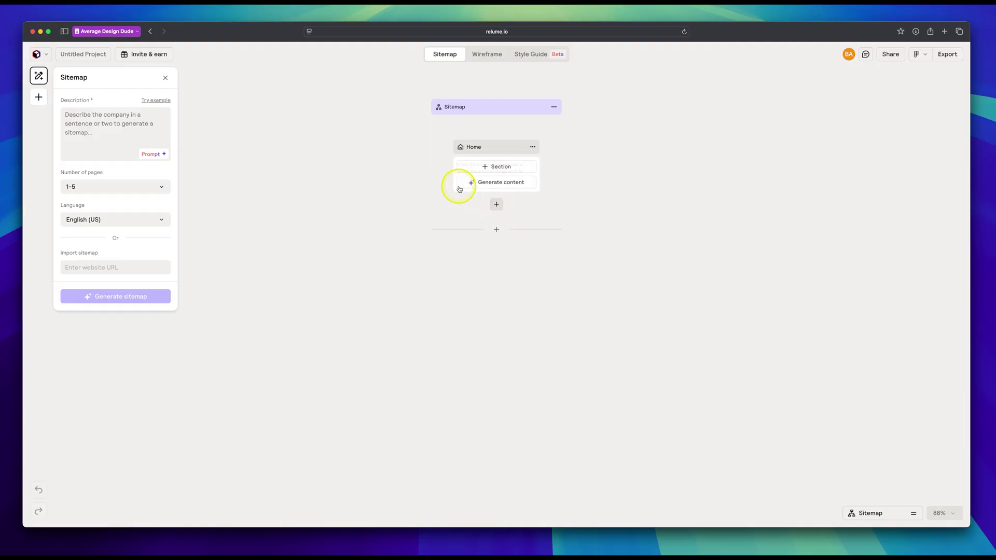
click(127, 128)
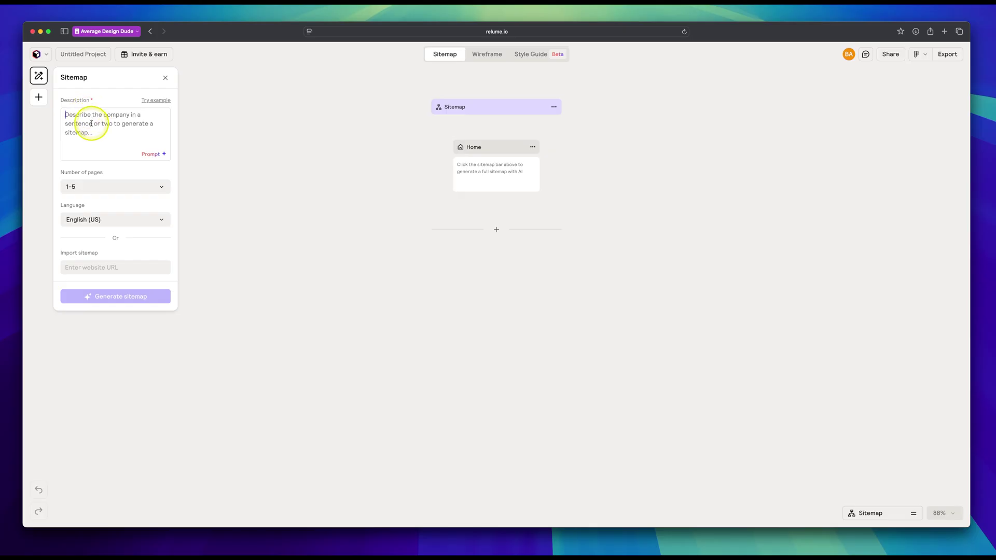
text(FlowSync is a productivity platform for remote teams, offering project management, team calendars, and task automation features. Users can sign up for free trials, explore pricing tiers, and access support resources.)
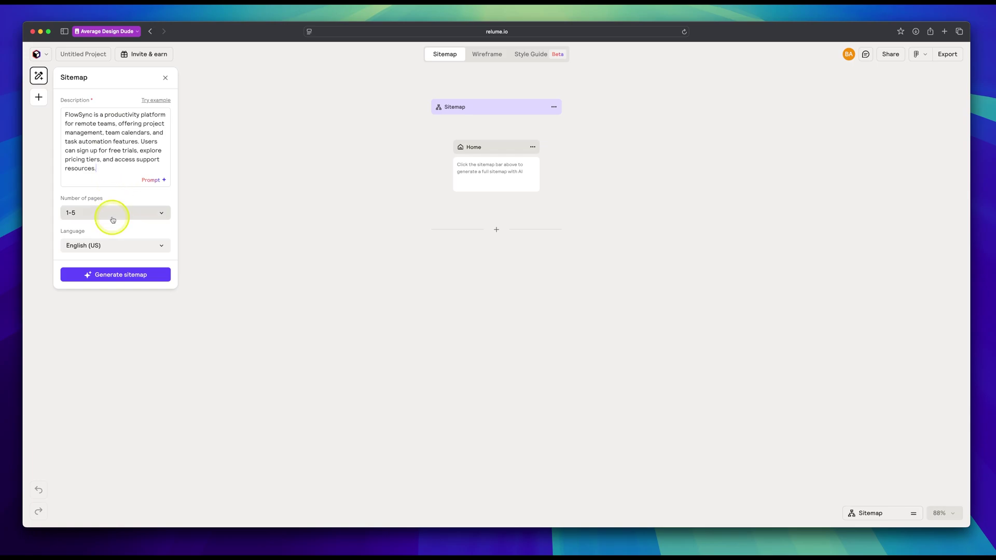
click(112, 246)
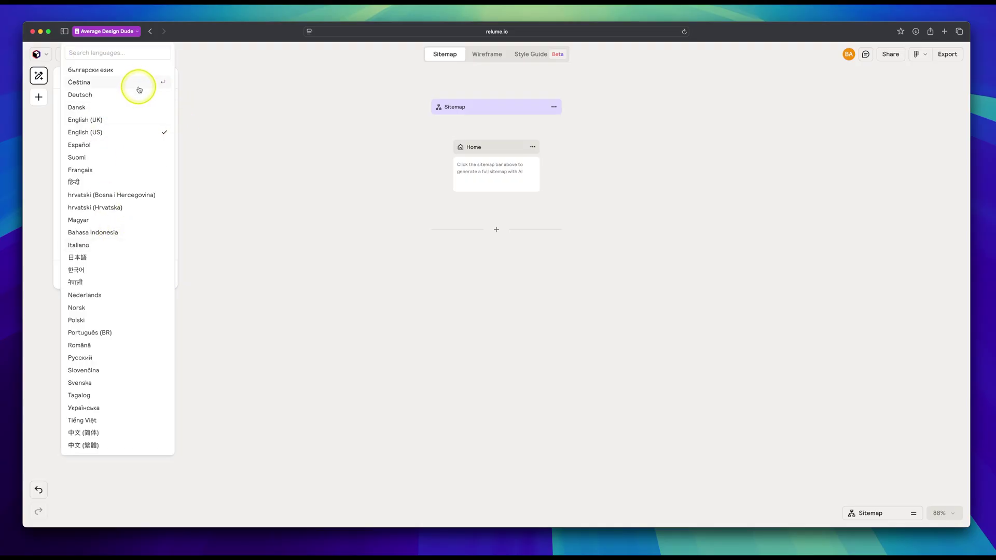
click(145, 136)
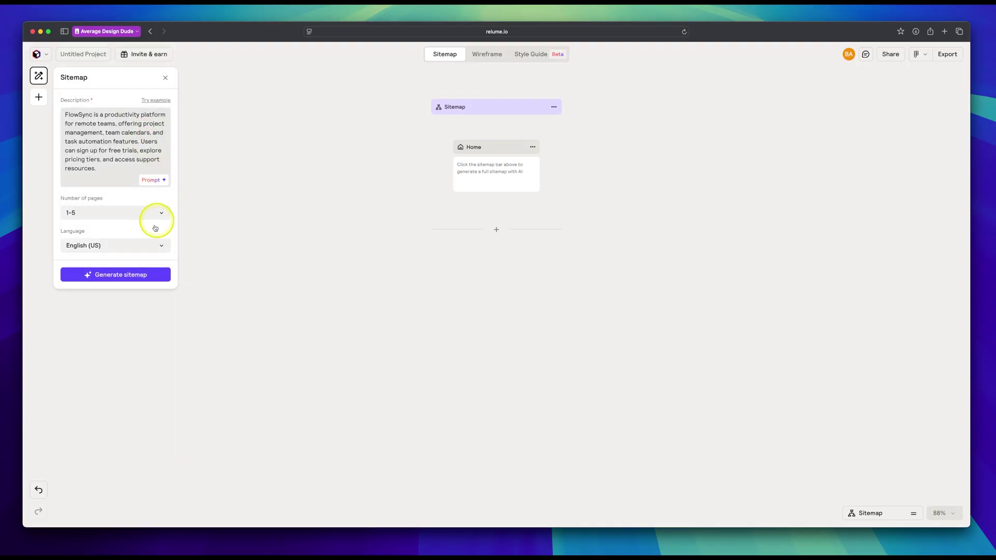
click(140, 279)
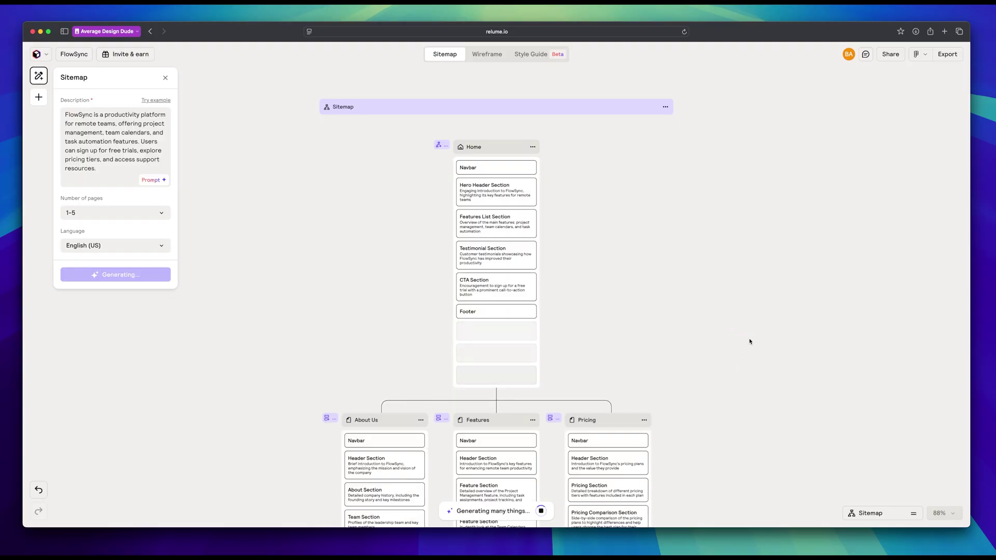
Drag the Pricing page's header section down, then undo the move.
scroll(749, 342, down, 5)
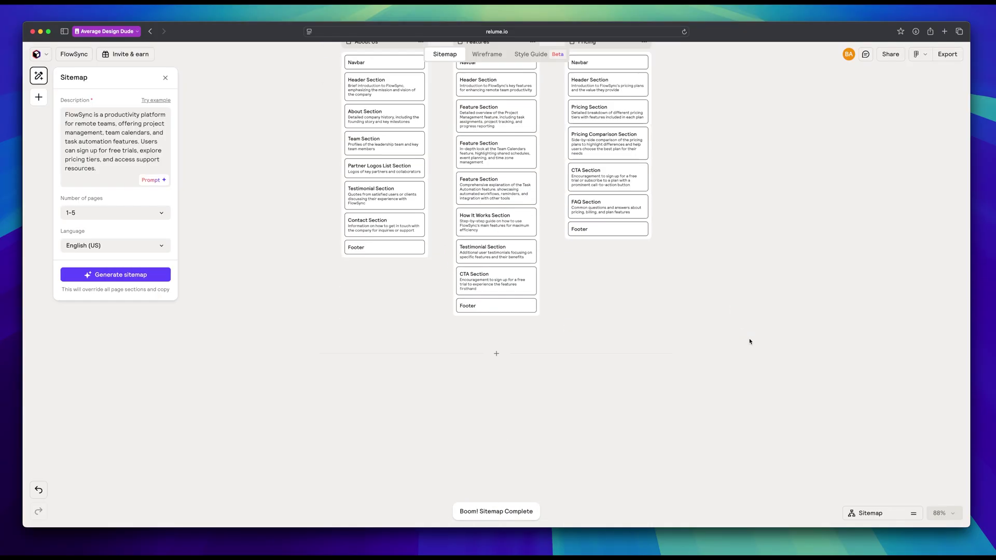
scroll(749, 341, up, 5)
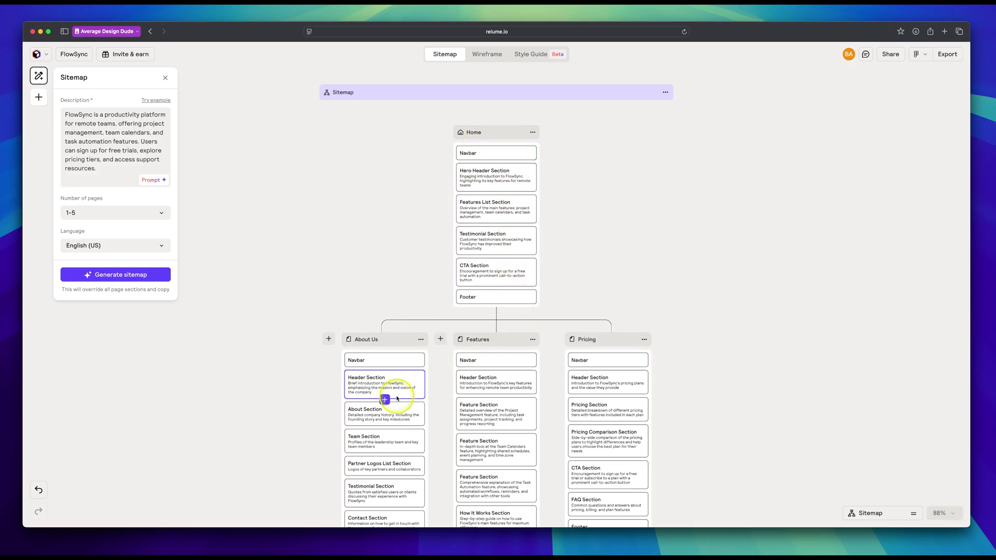
scroll(397, 394, down, 1)
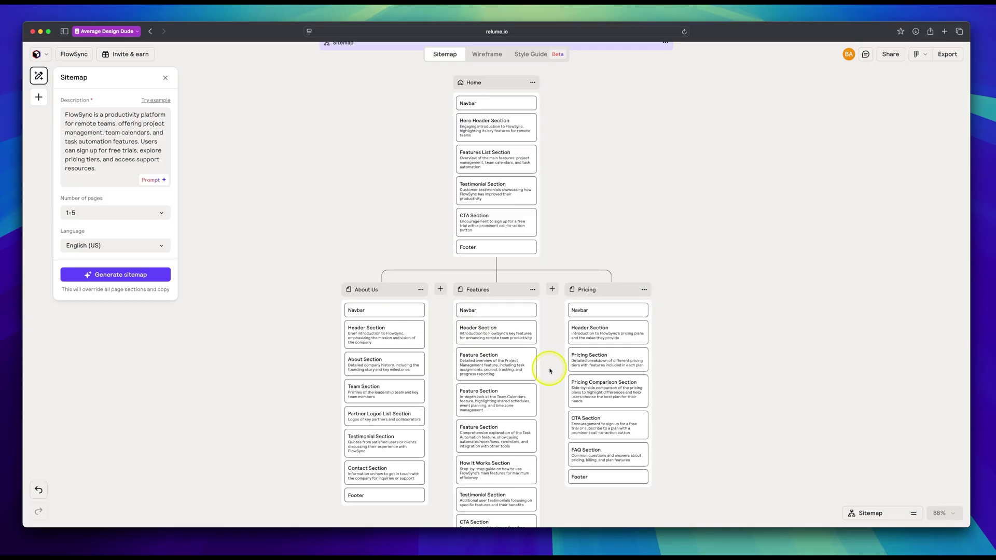
mouse_move(556, 333)
mouse_down()
mouse_move(557, 397)
mouse_move(554, 332)
mouse_up()
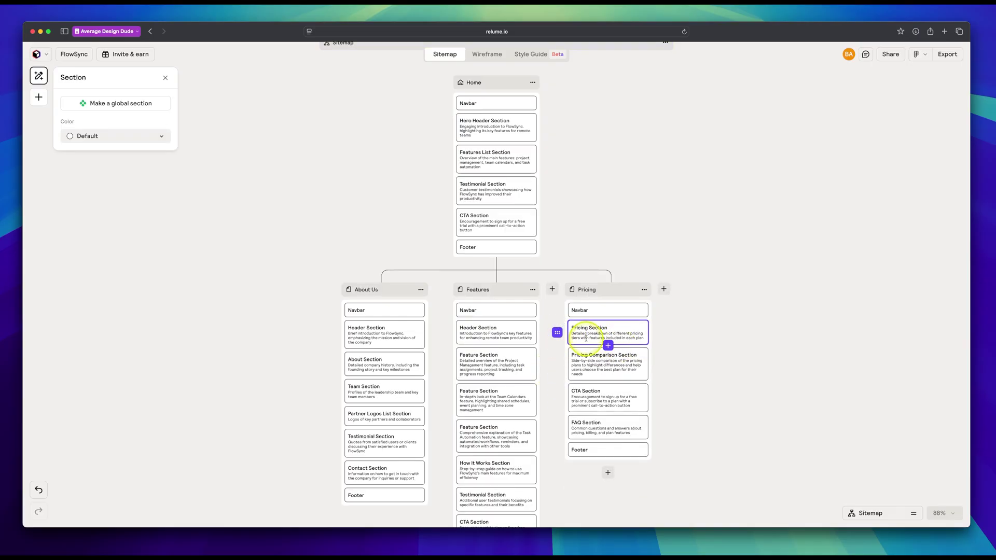
click(38, 490)
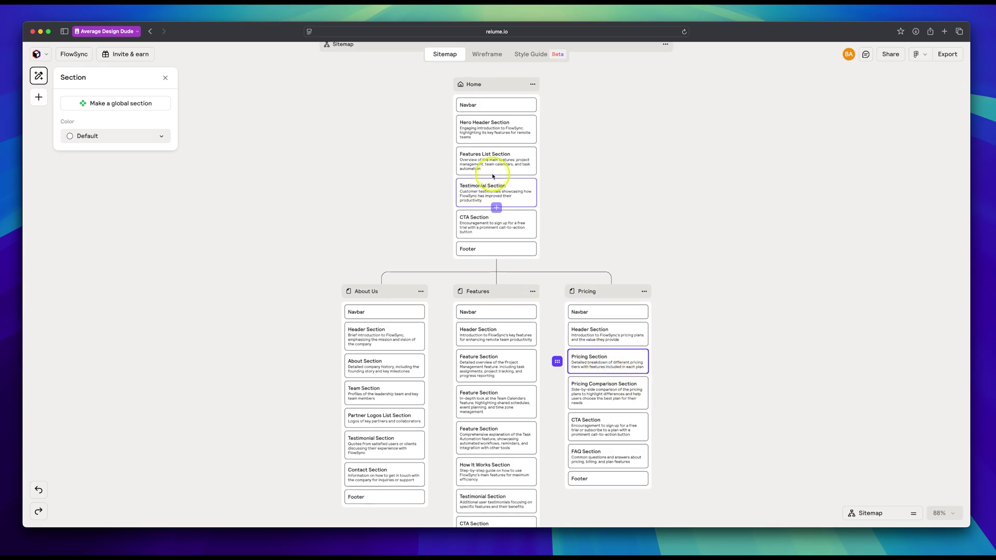
Edit the Home page Hero Header Section description, then deselect it.
click(472, 127)
scroll(490, 223, up, 3)
scroll(482, 234, up, 5)
double_click(482, 233)
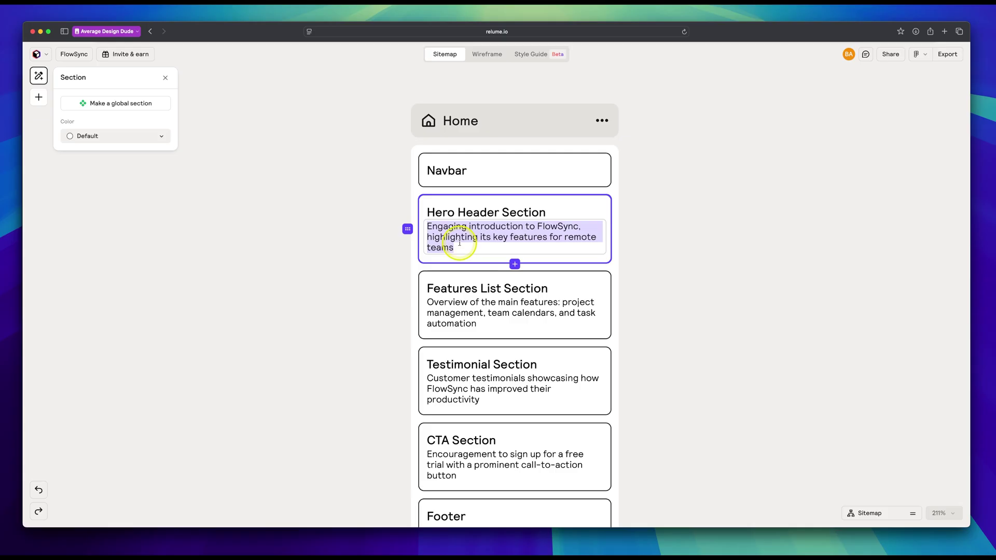
drag(455, 247, 429, 228)
click(655, 257)
scroll(663, 278, down, 1)
scroll(663, 278, down, 5)
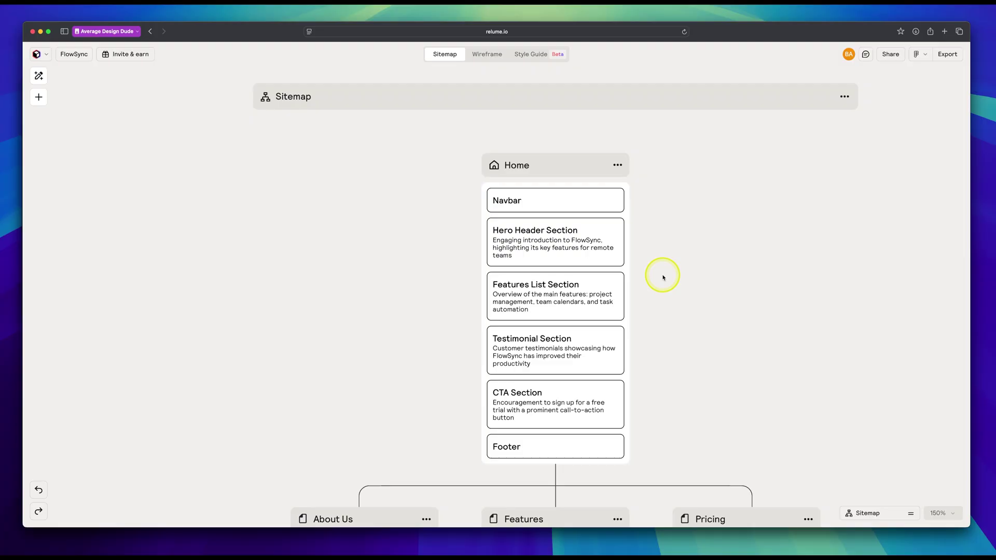
Switch to the Wireframe view and scan the generated FlowSync page wireframes.
click(482, 54)
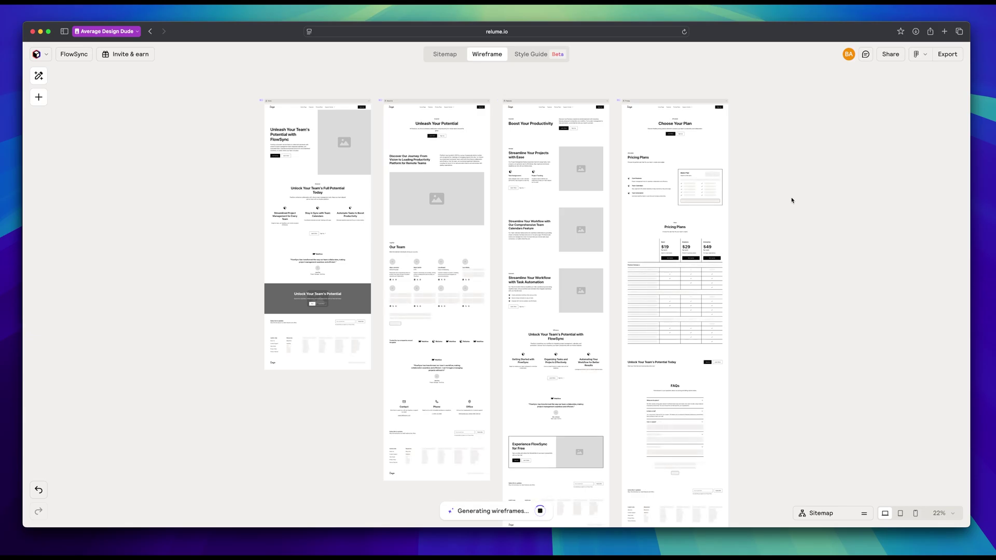
scroll(276, 128, up, 10)
scroll(311, 123, up, 2)
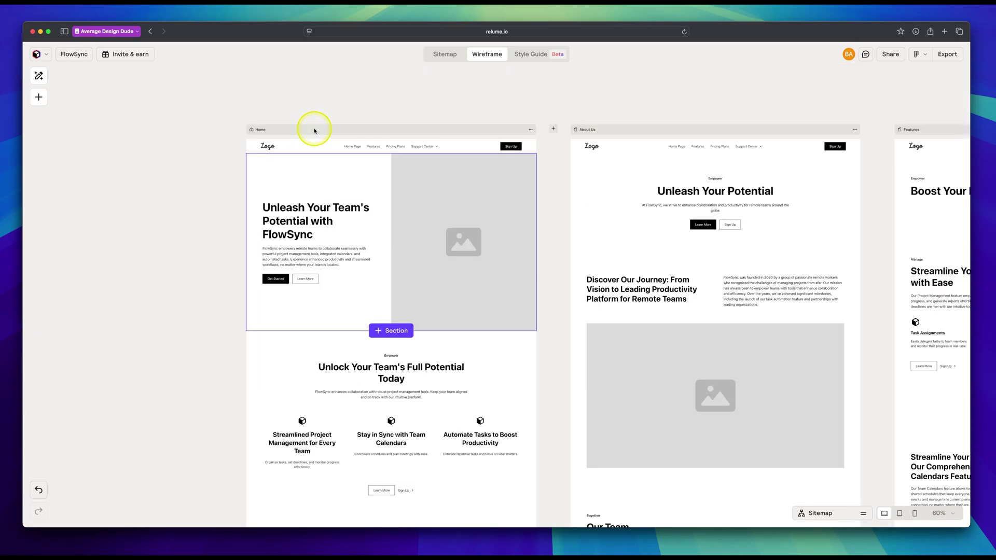
scroll(311, 130, right, 2)
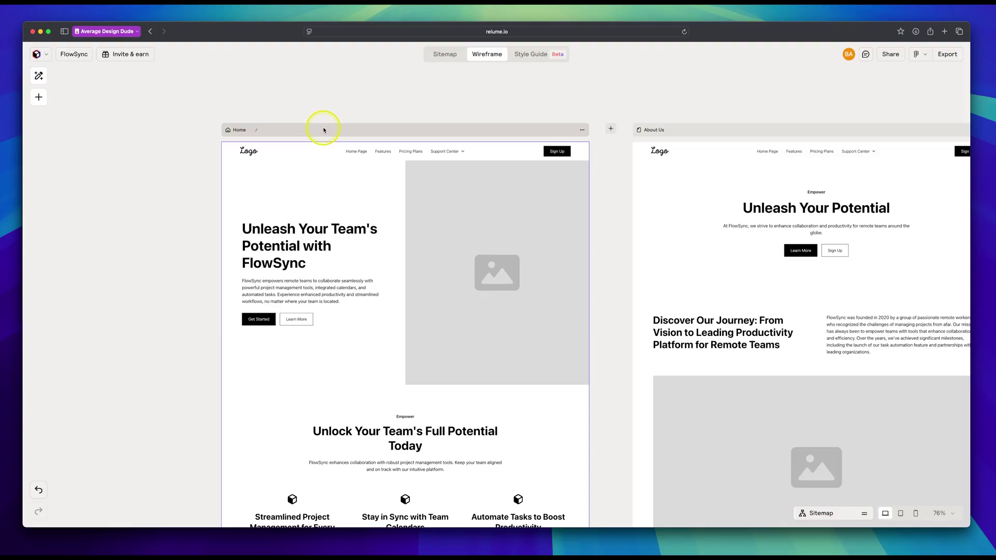
scroll(597, 134, right, 15)
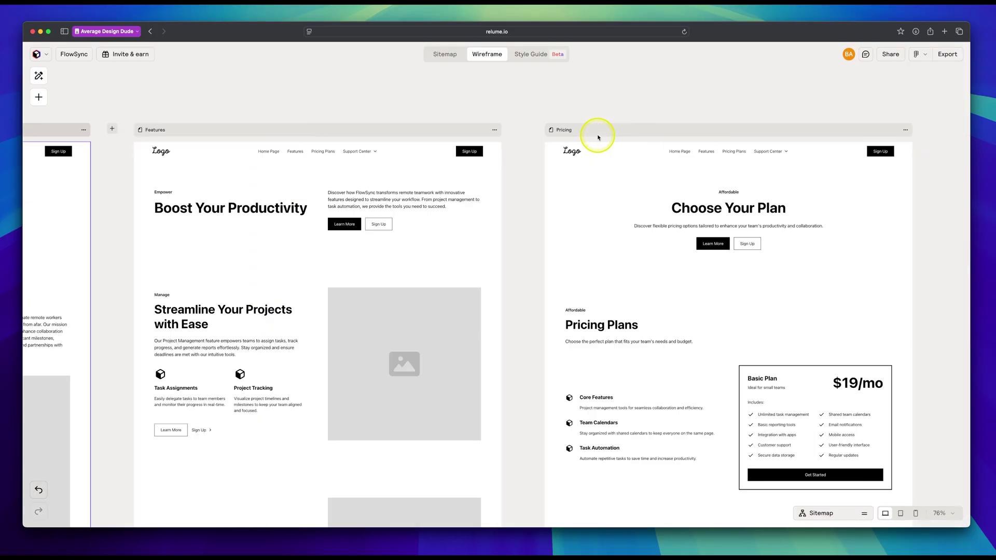
scroll(598, 137, left, 15)
Inspect the Home hero, Features List and Testimonial wireframe sections.
click(511, 166)
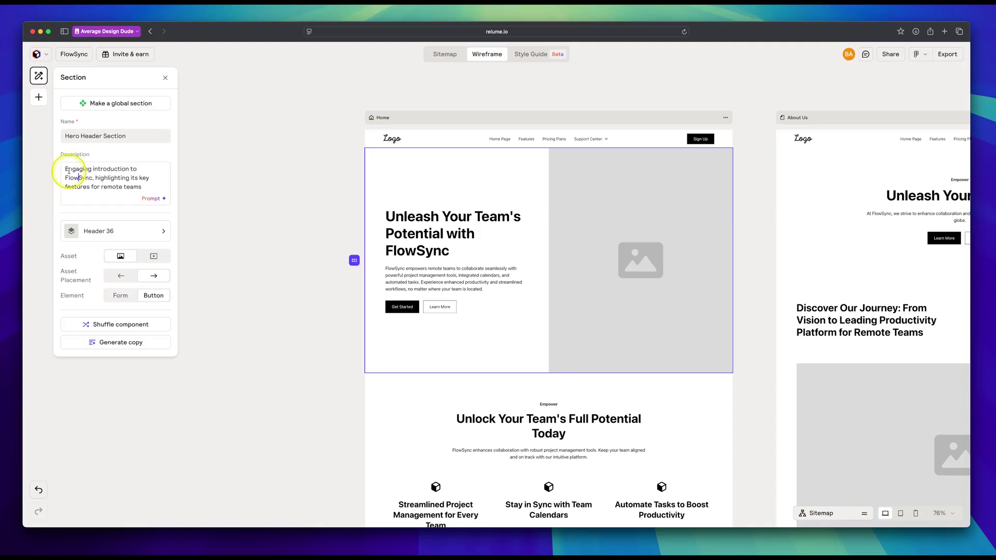
drag(66, 171, 140, 184)
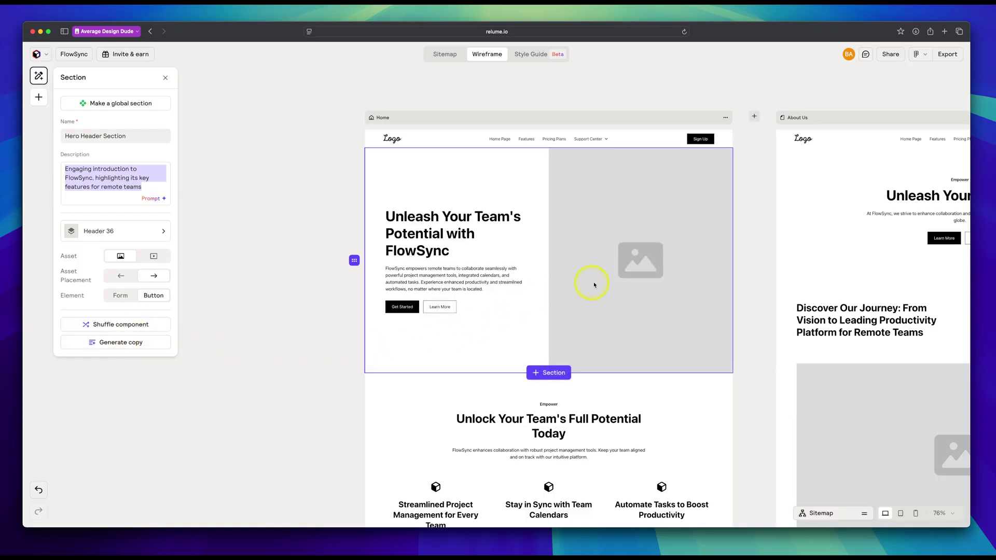
scroll(596, 285, down, 6)
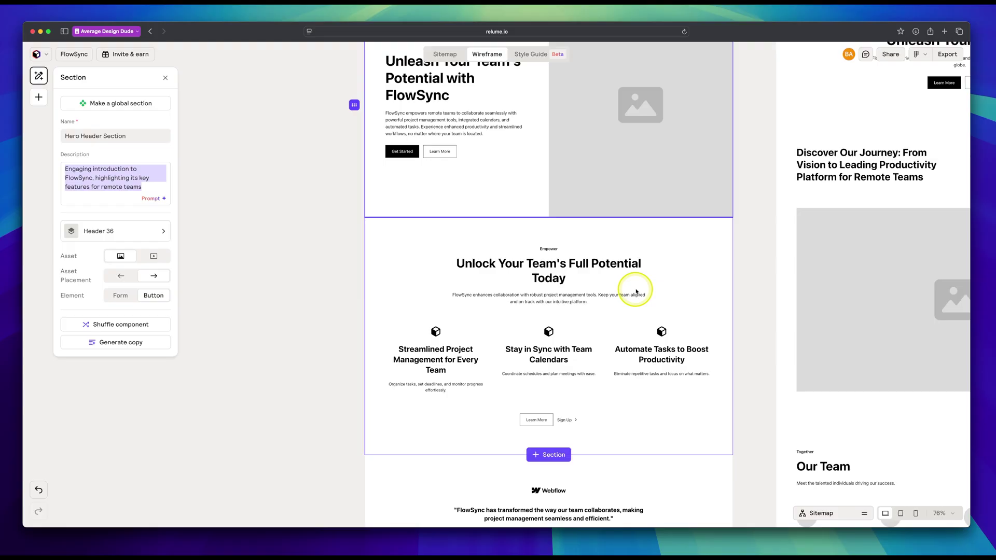
click(638, 289)
scroll(639, 292, down, 2)
click(639, 292)
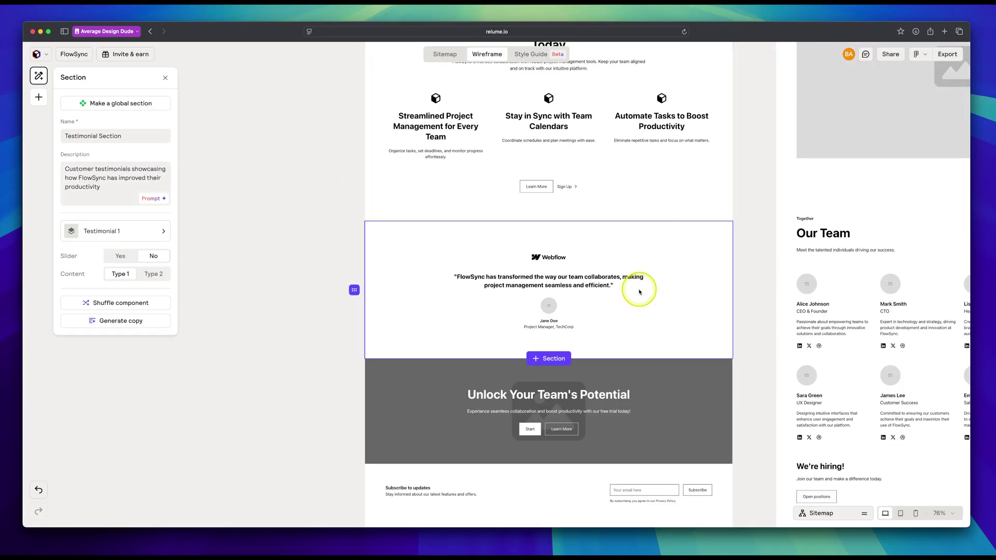
scroll(639, 292, down, 3)
scroll(639, 291, up, 10)
scroll(581, 207, down, 3)
click(581, 207)
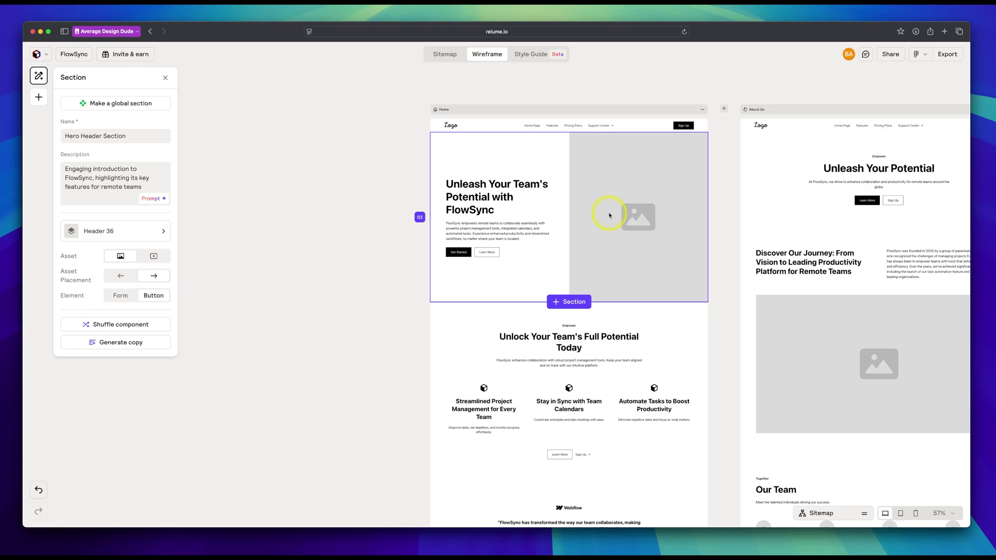
Browse alternative hero header layouts without replacing the current one.
click(131, 234)
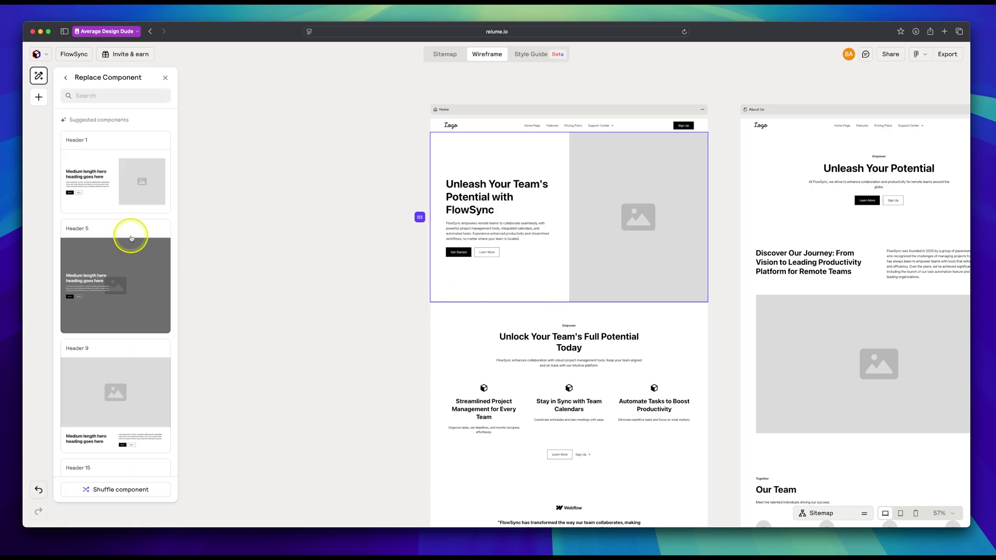
scroll(127, 234, down, 5)
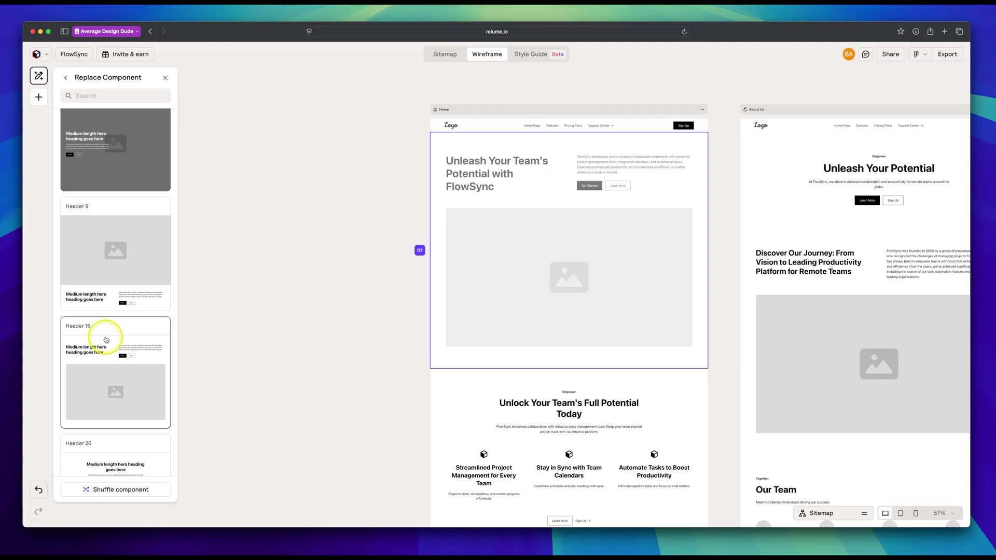
scroll(115, 354, down, 3)
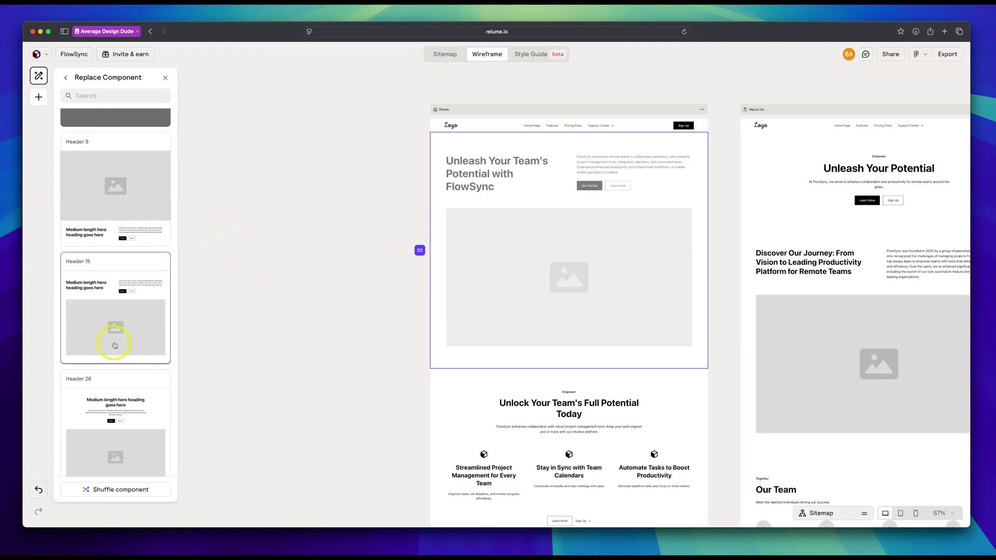
click(66, 78)
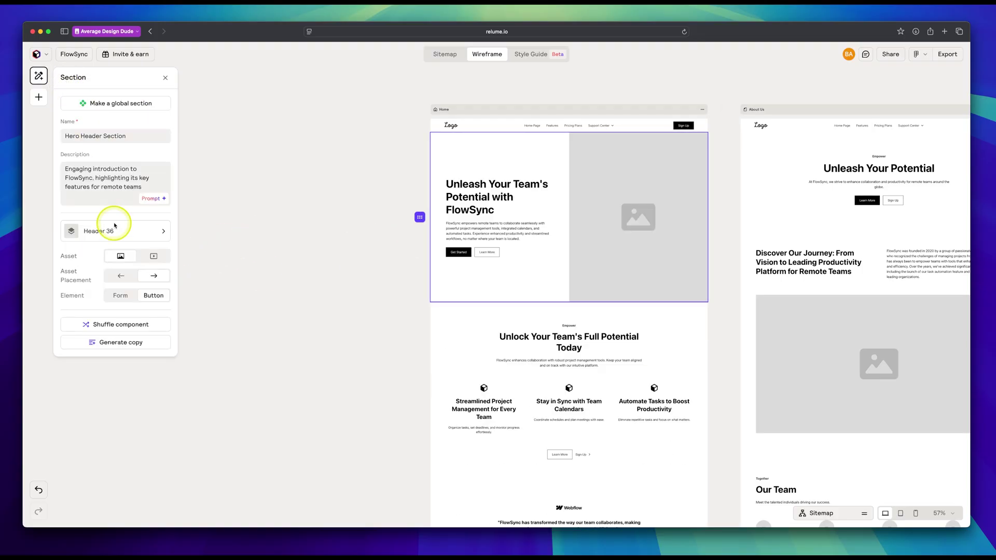
Shuffle the Home hero section repeatedly until it becomes Header 9.
click(121, 328)
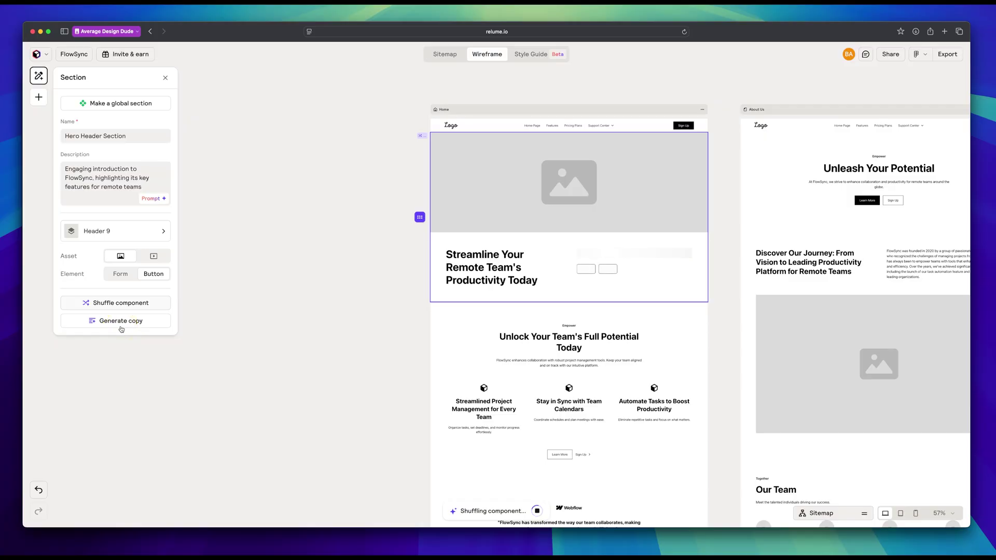
click(115, 303)
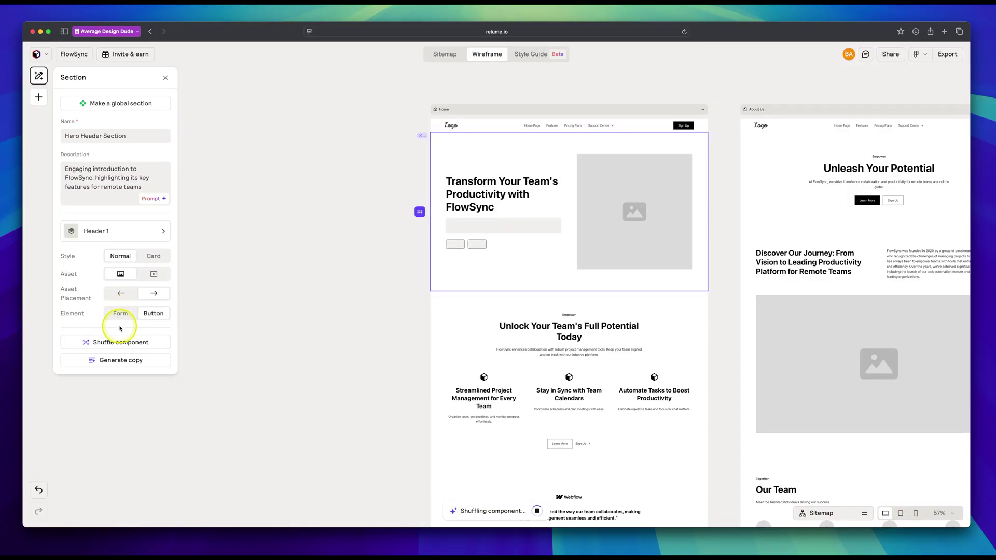
scroll(555, 250, right, 3)
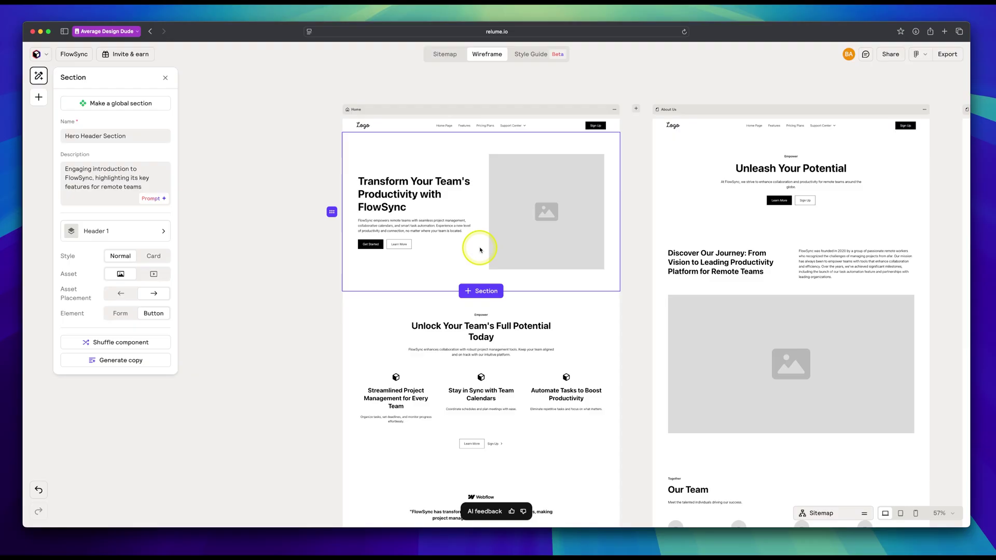
click(155, 344)
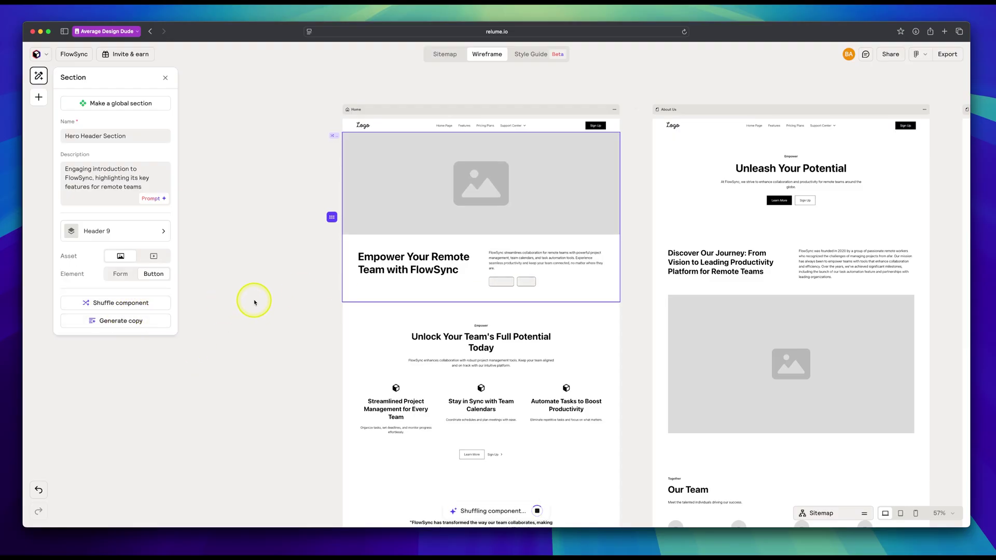
scroll(571, 239, right, 10)
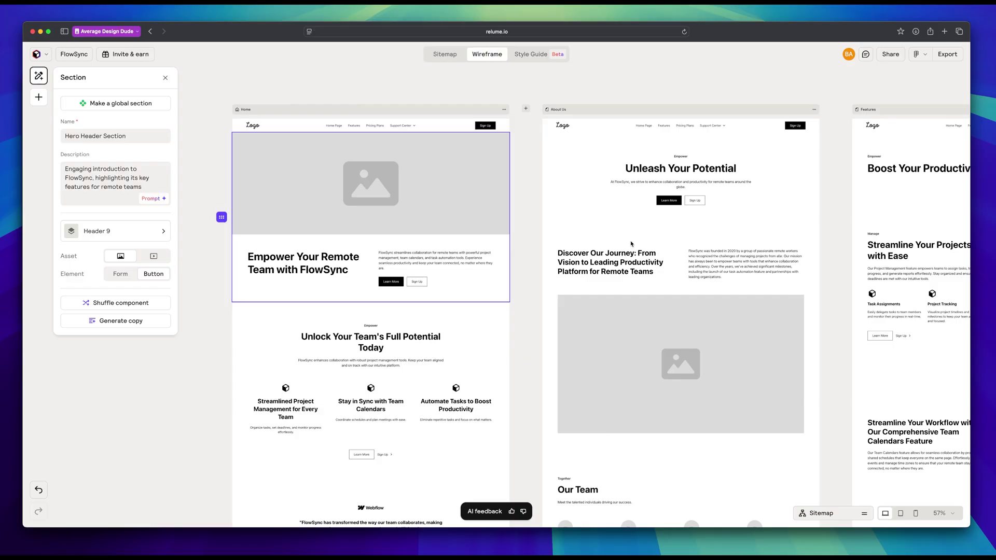
Select the Features page's Streamline Your Projects section.
click(669, 248)
scroll(643, 233, left, 5)
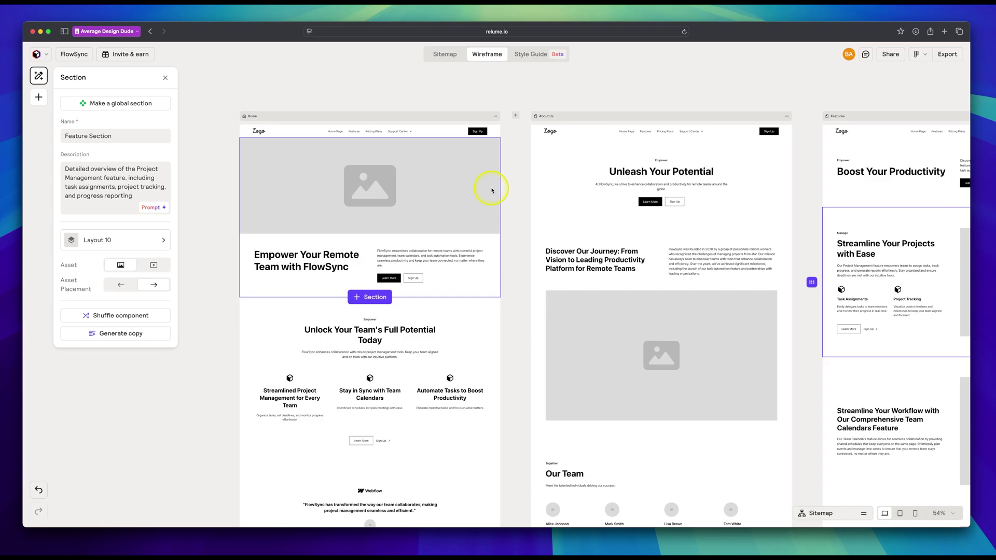
scroll(492, 189, down, 2)
scroll(491, 189, down, 3)
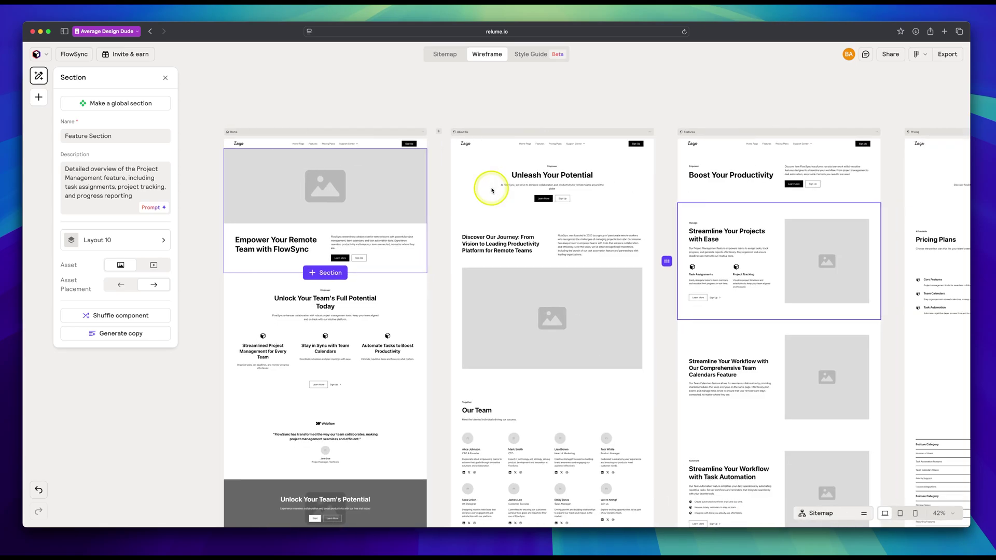
Export the project with Figma as the format and dismiss the Export to Figma instructions.
click(926, 57)
click(846, 89)
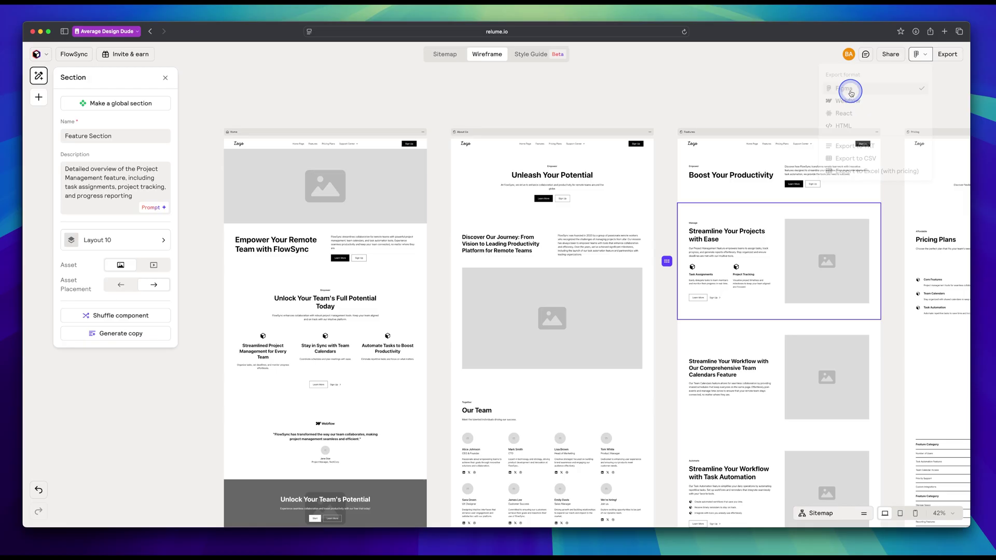
click(943, 61)
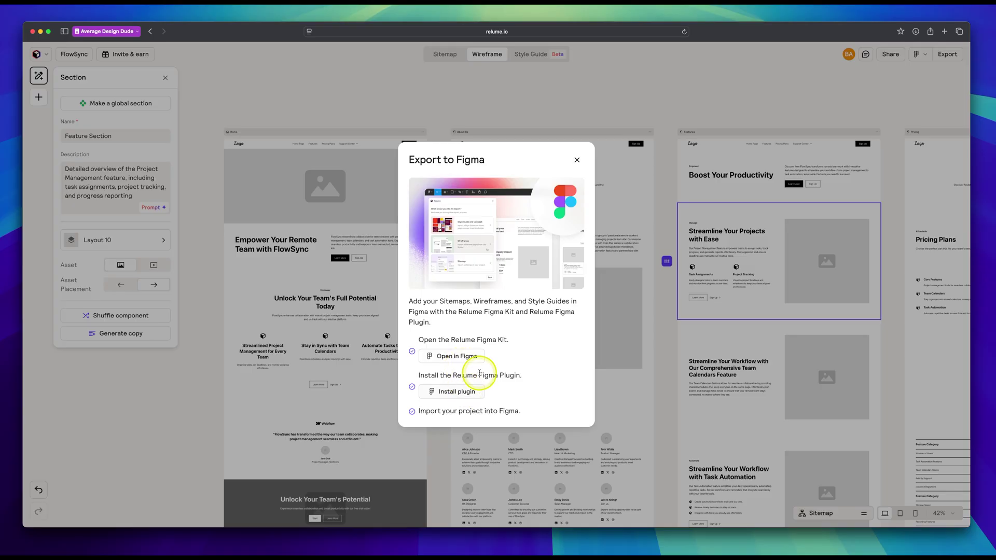
click(577, 160)
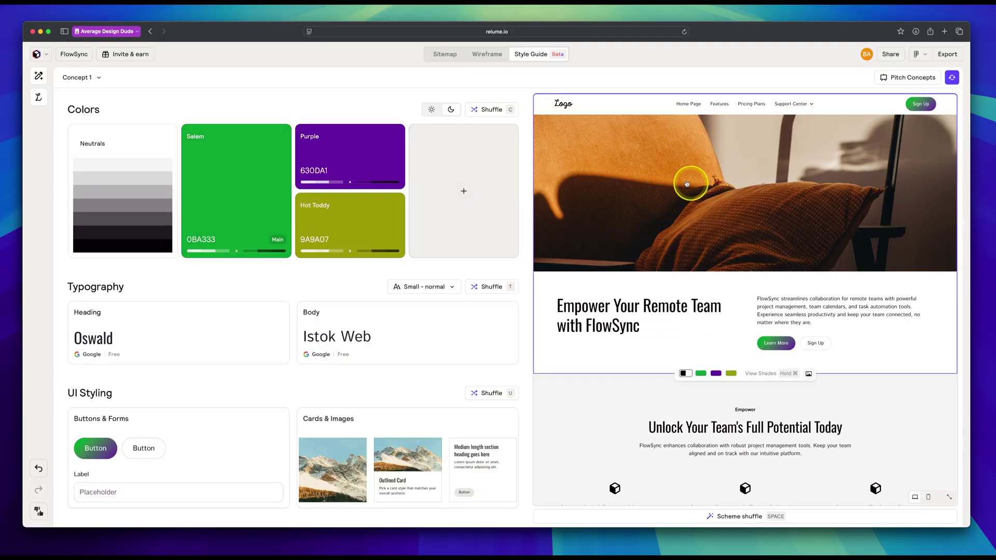
scroll(692, 165, down, 1)
scroll(692, 165, down, 15)
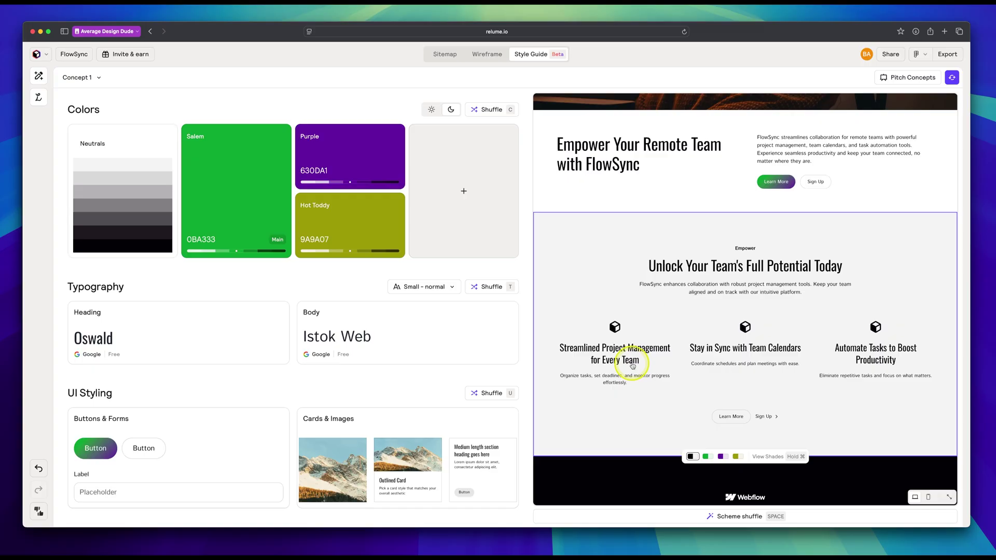
scroll(631, 361, up, 15)
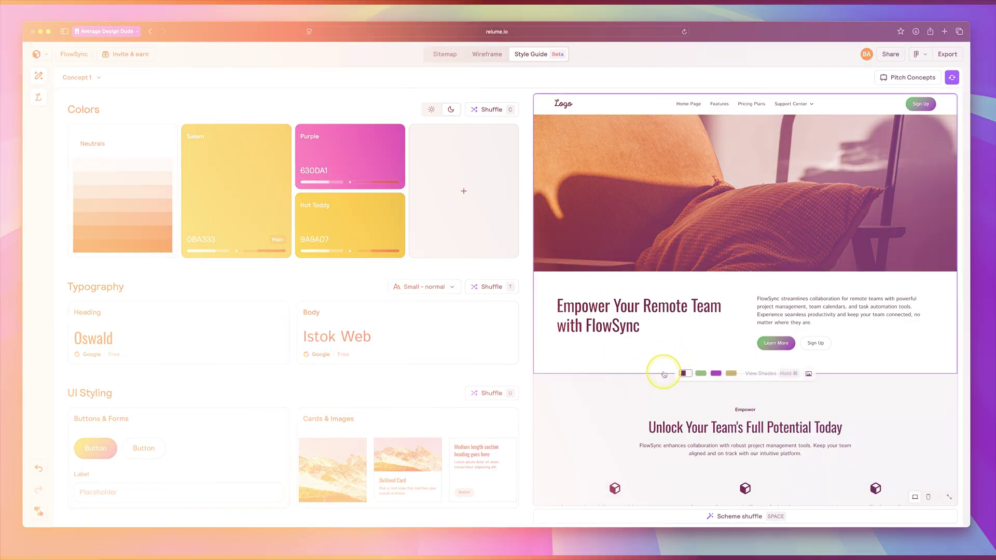
scroll(658, 371, down, 7)
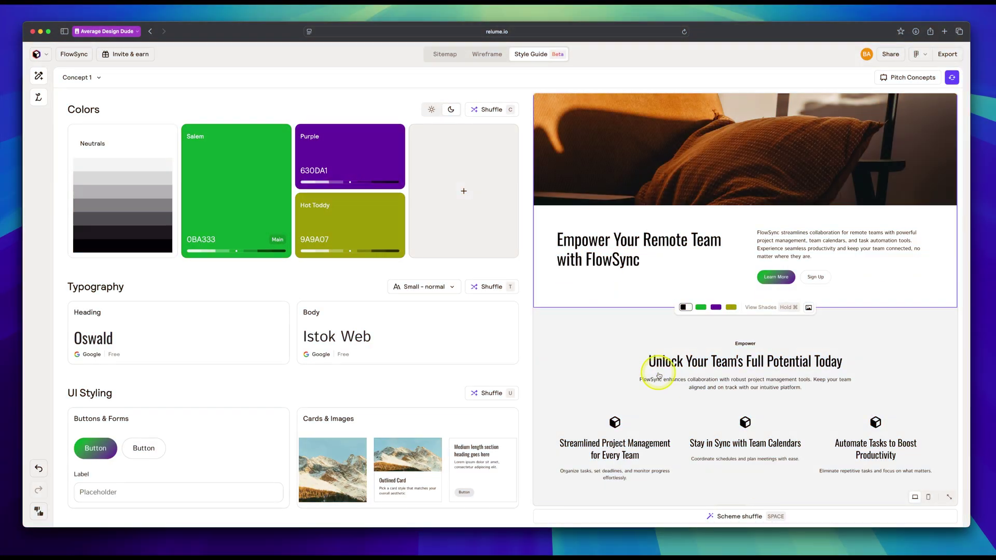
scroll(658, 374, up, 8)
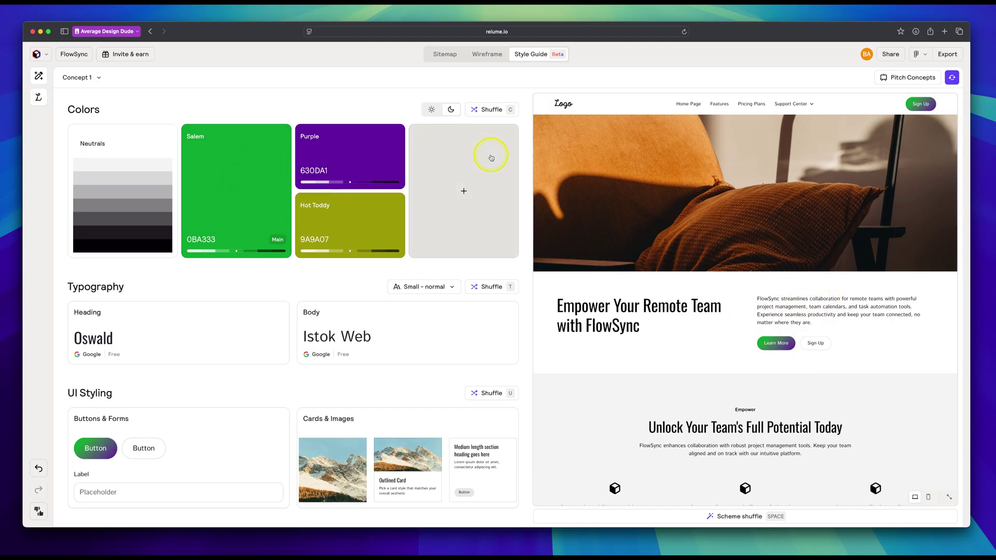
Toggle the concept preview between dark and light themes.
click(432, 111)
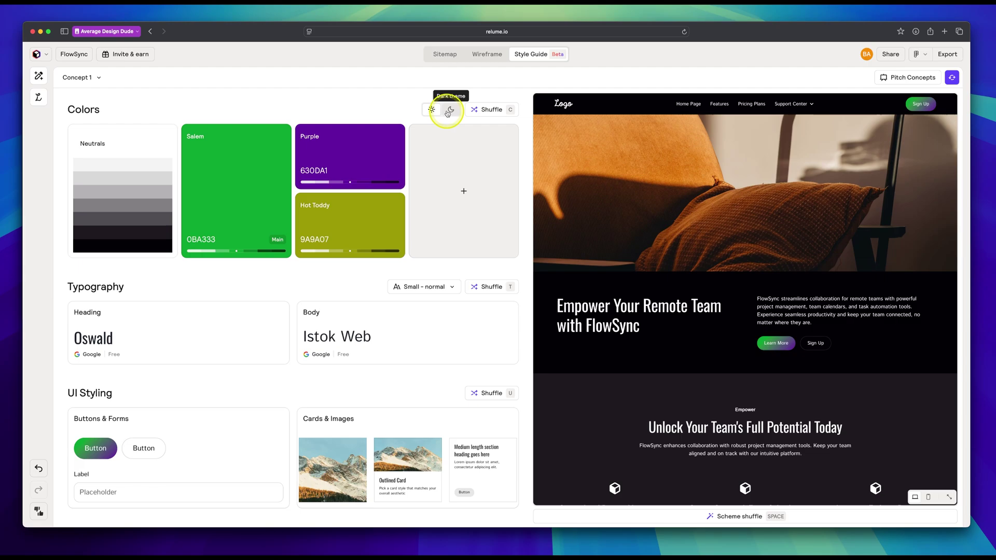
click(431, 111)
click(432, 111)
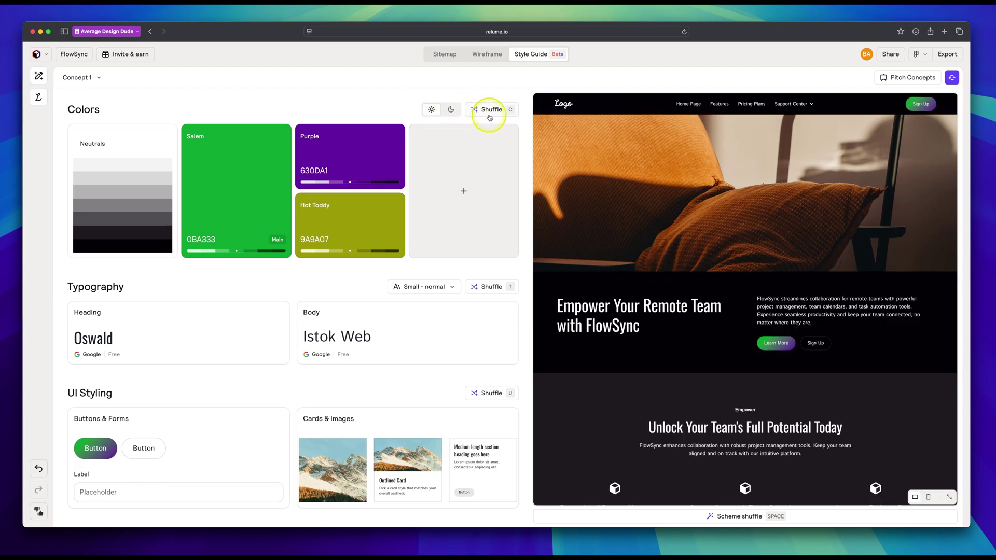
Shuffle to a Carissma, Pastel Green and Apricot palette and reshuffle section schemes.
click(491, 112)
click(492, 111)
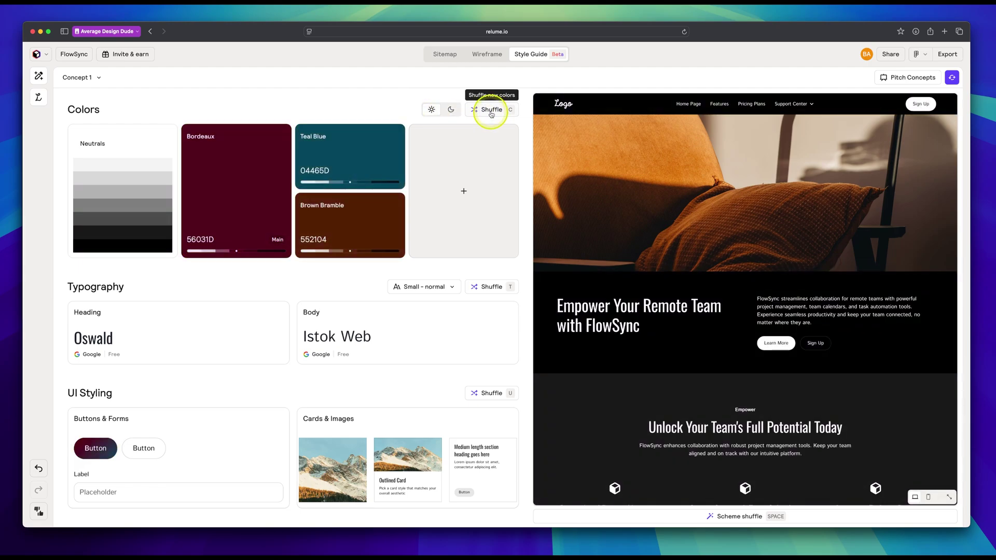
click(491, 112)
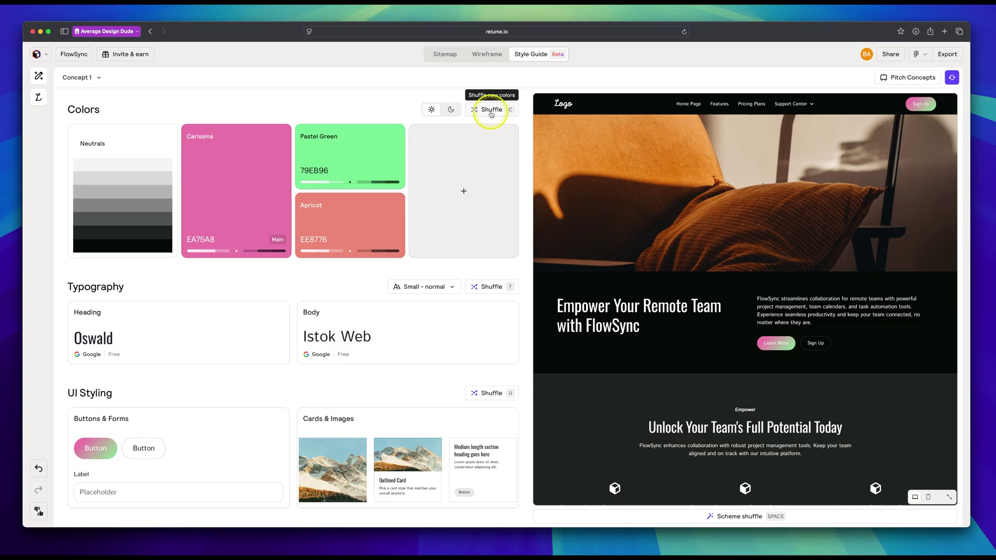
click(733, 520)
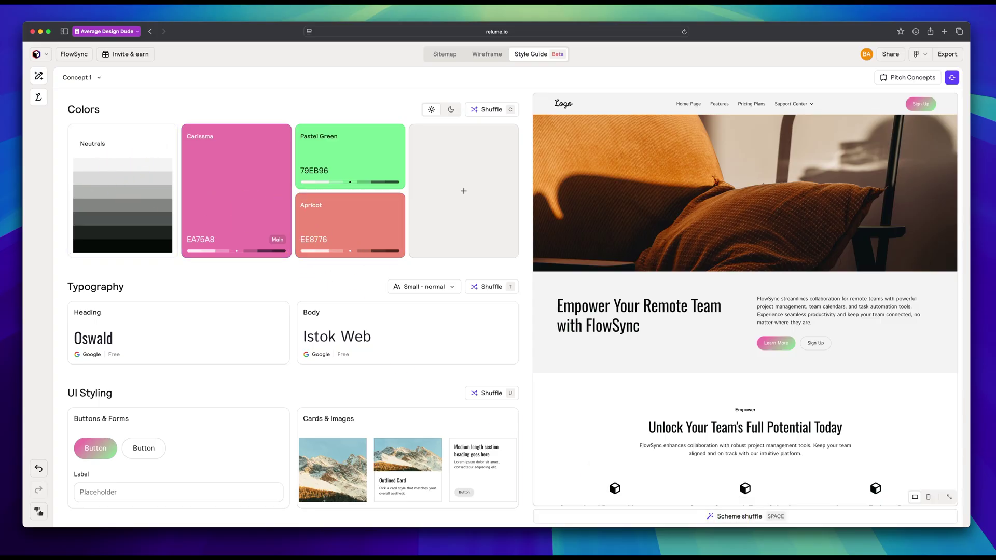
click(763, 522)
Lock Electric Violet 6700FF and Neutrals, then shuffle accents to Web Orange and Torch Red.
click(270, 196)
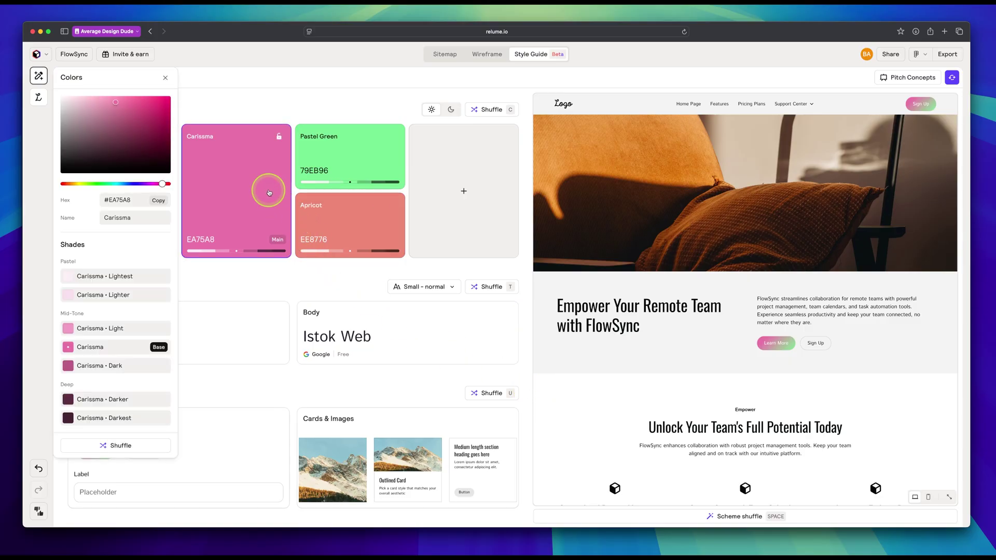
drag(130, 183, 144, 183)
drag(140, 147, 176, 98)
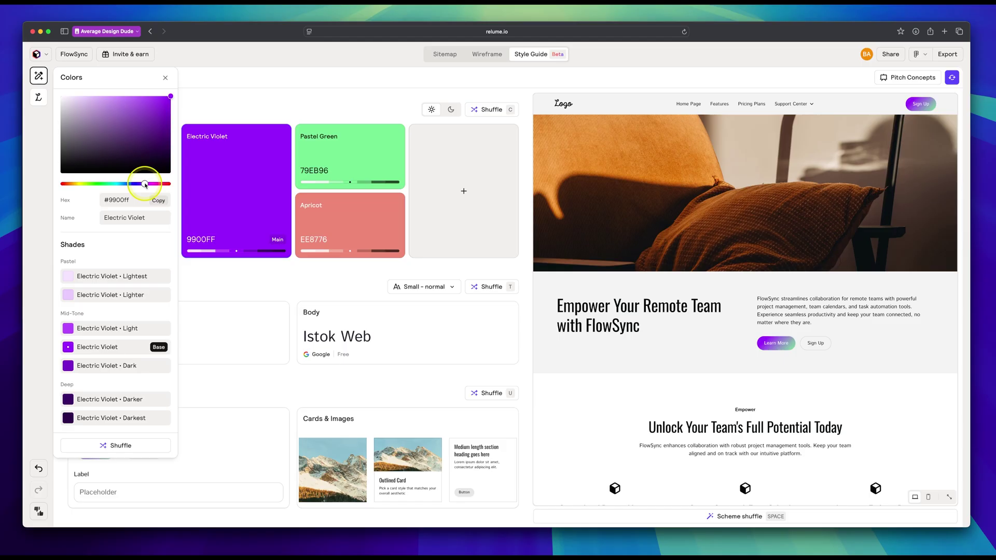
drag(151, 185, 141, 184)
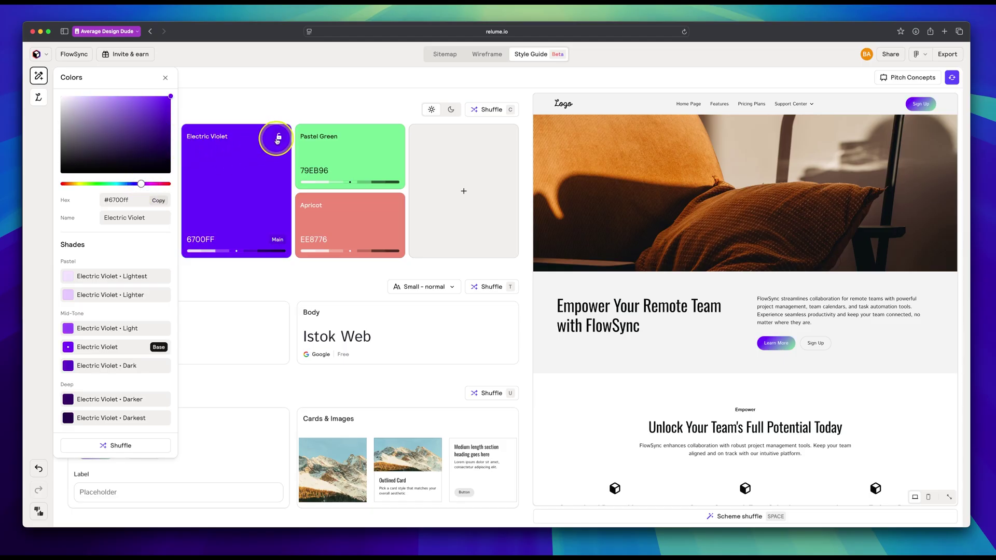
click(278, 138)
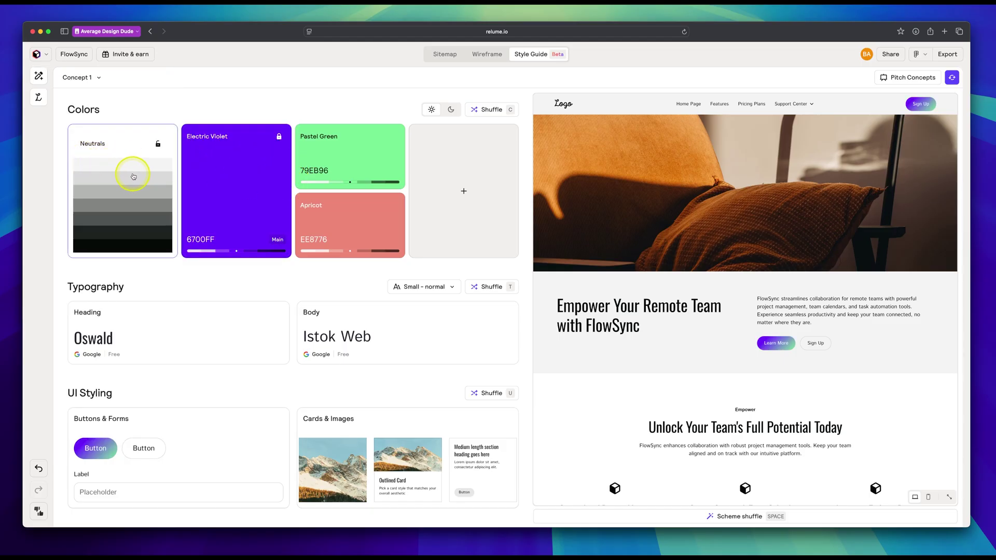
click(158, 144)
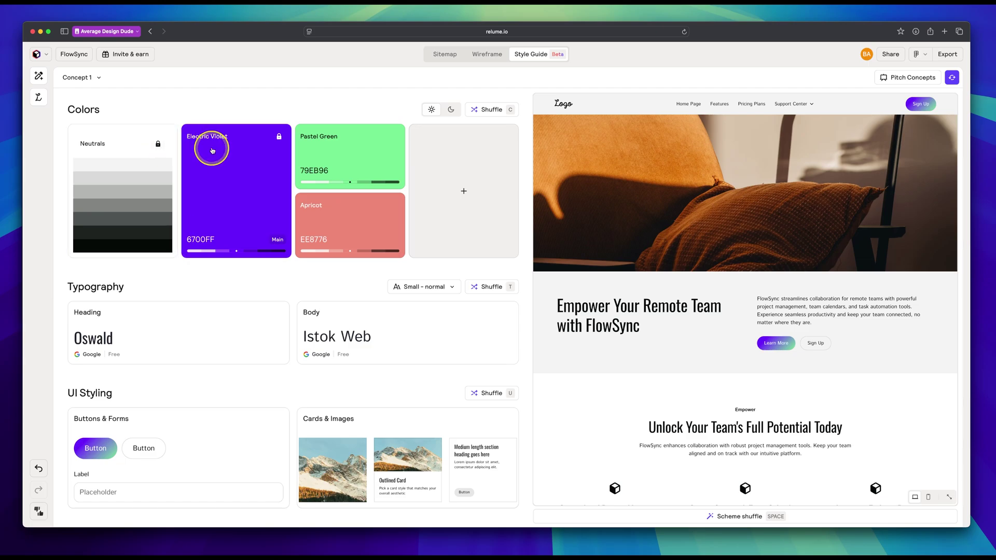
click(481, 114)
click(482, 113)
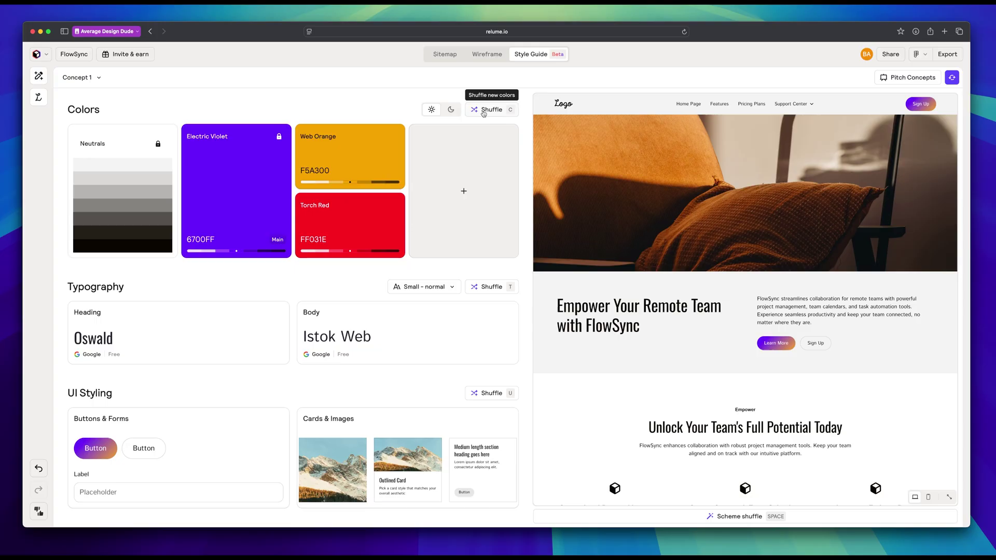
Cycle the 'Unlock Your Team's Full Potential' section through grey, violet and orange, settling on pink Torch Red.
scroll(731, 249, down, 3)
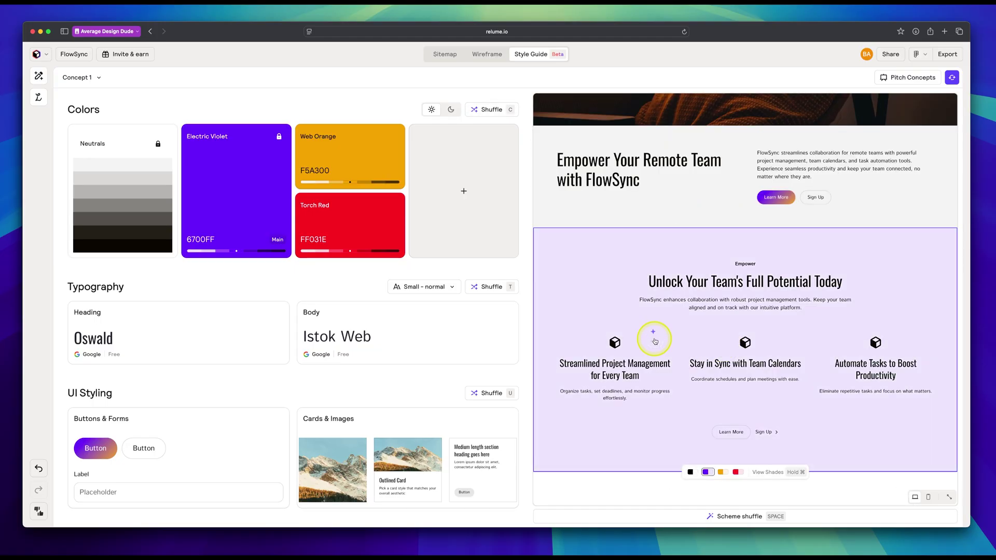
key(space)
click(685, 344)
click(692, 345)
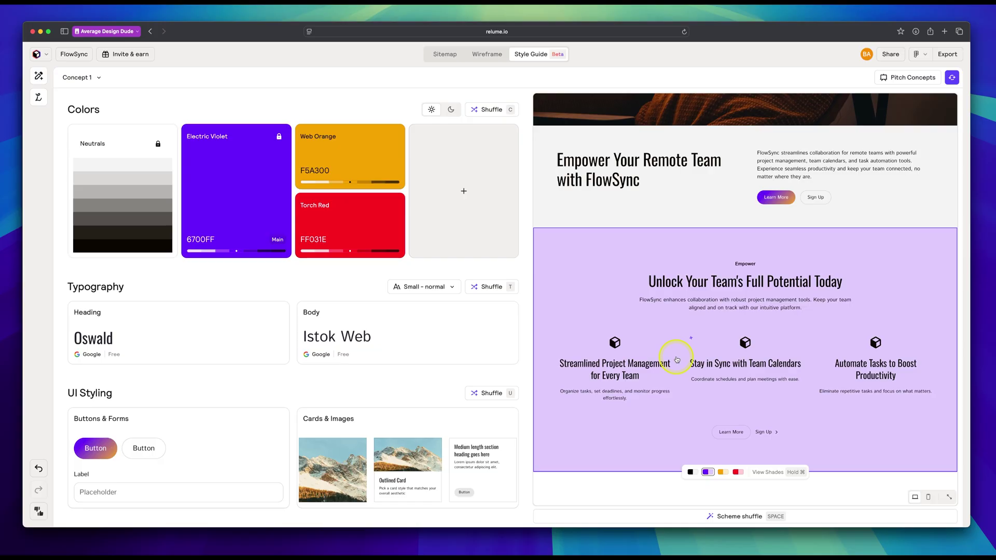
click(686, 353)
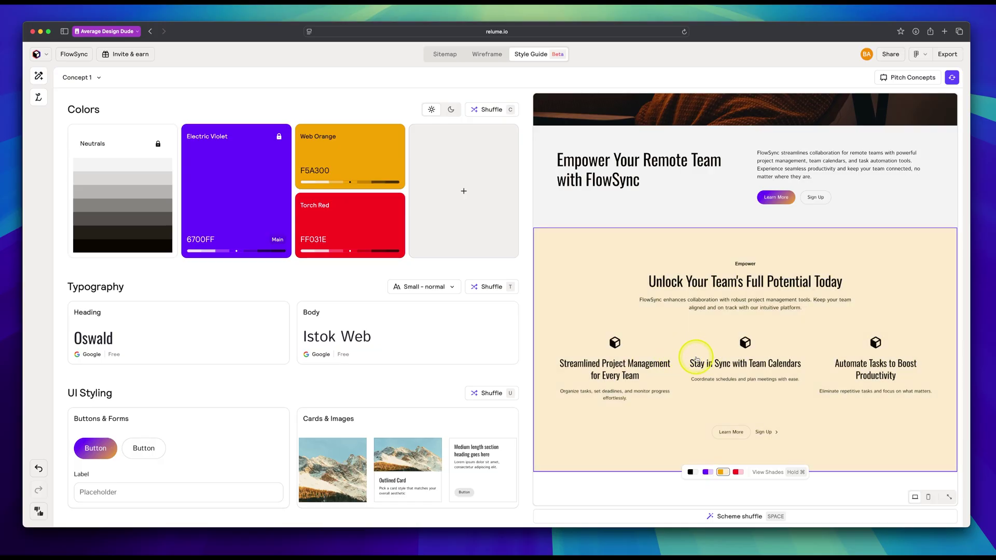
click(661, 349)
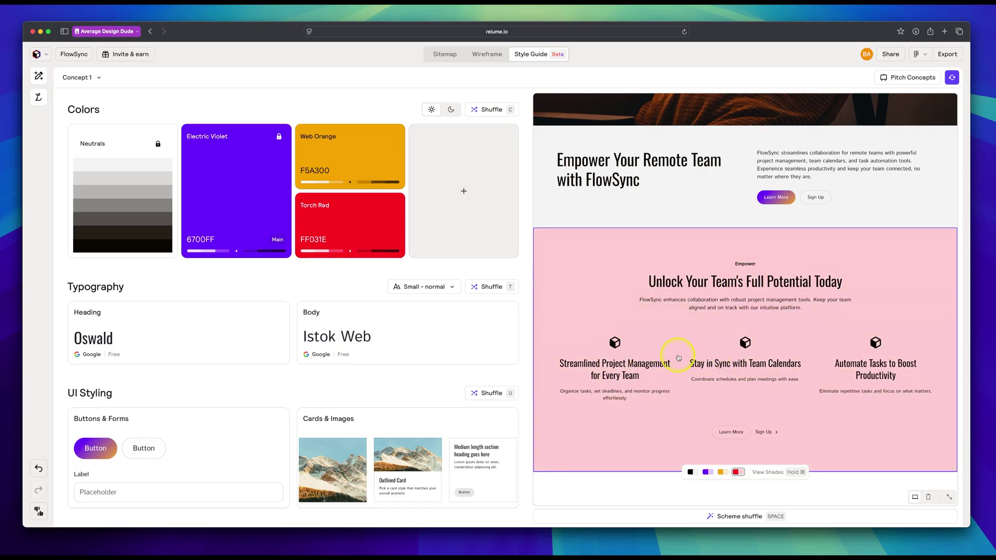
scroll(655, 340, up, 1)
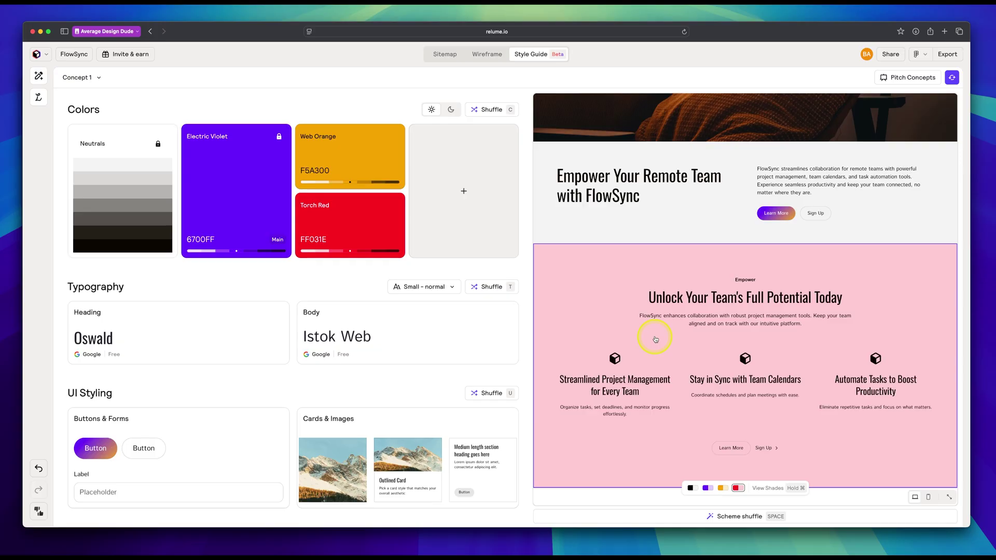
scroll(749, 242, up, 4)
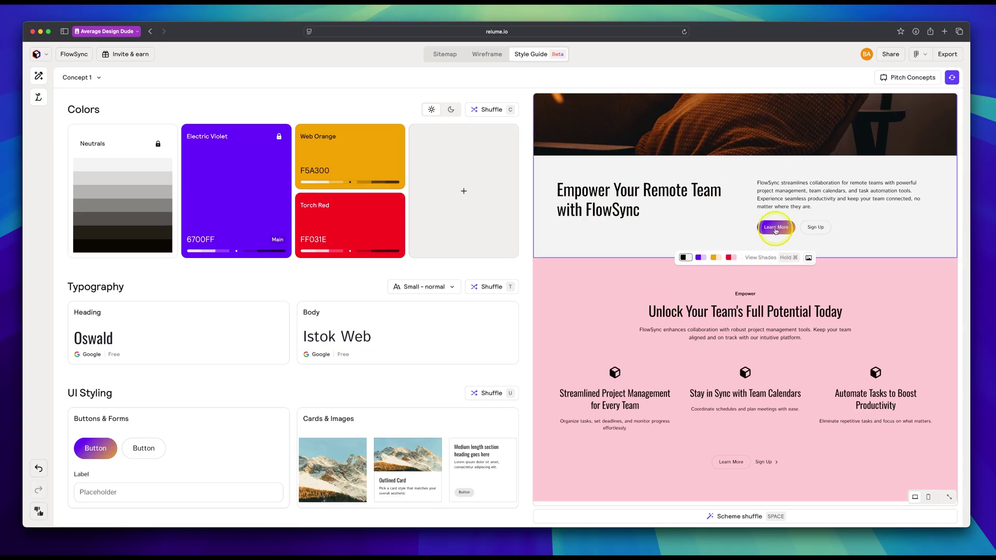
Filter heading fonts to Sans Serif, like Abel and Archivo, and request recommendations.
click(238, 331)
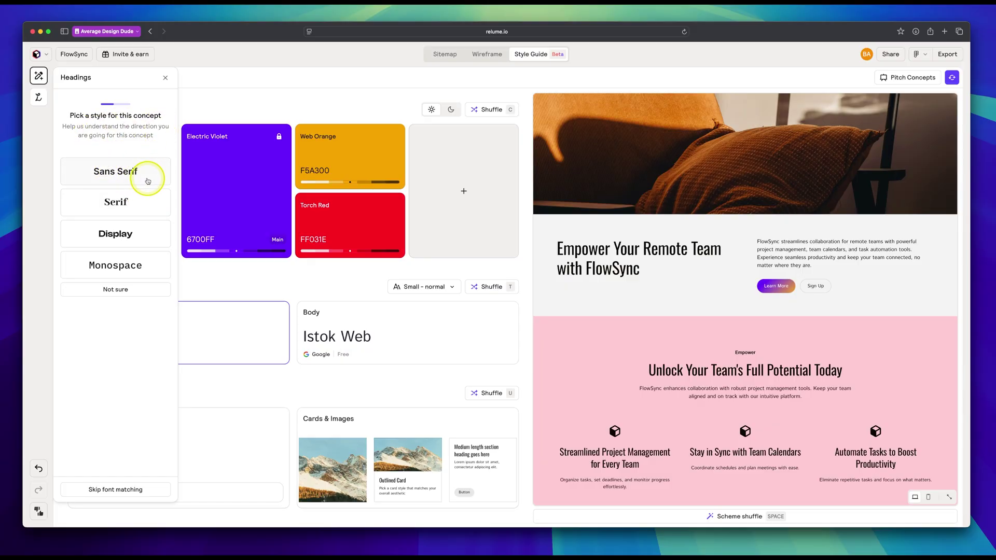
click(125, 182)
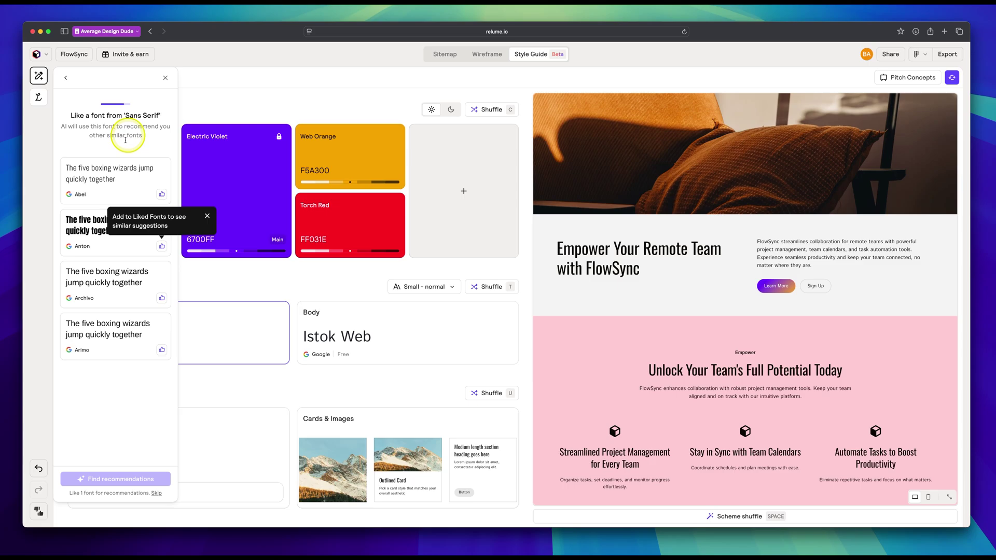
click(162, 194)
click(162, 298)
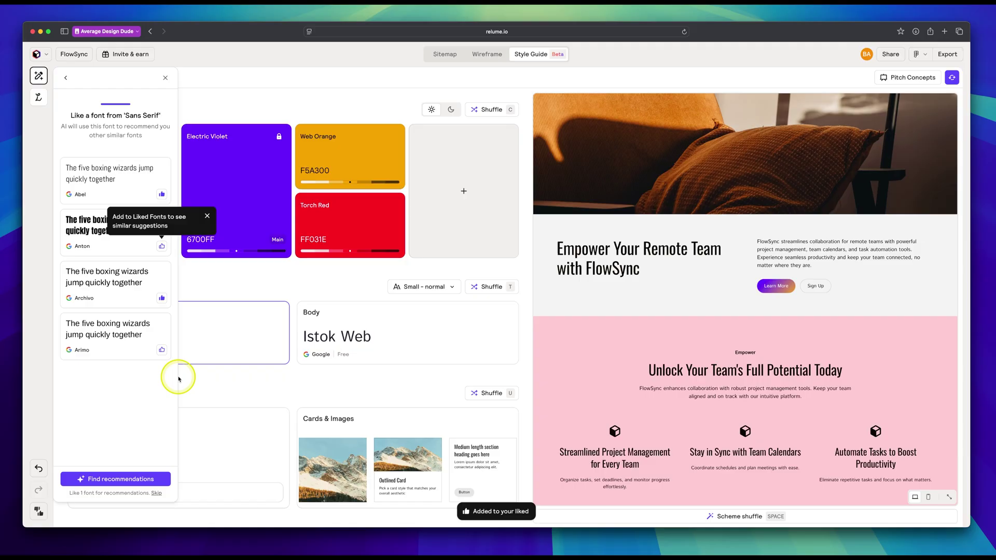
click(127, 478)
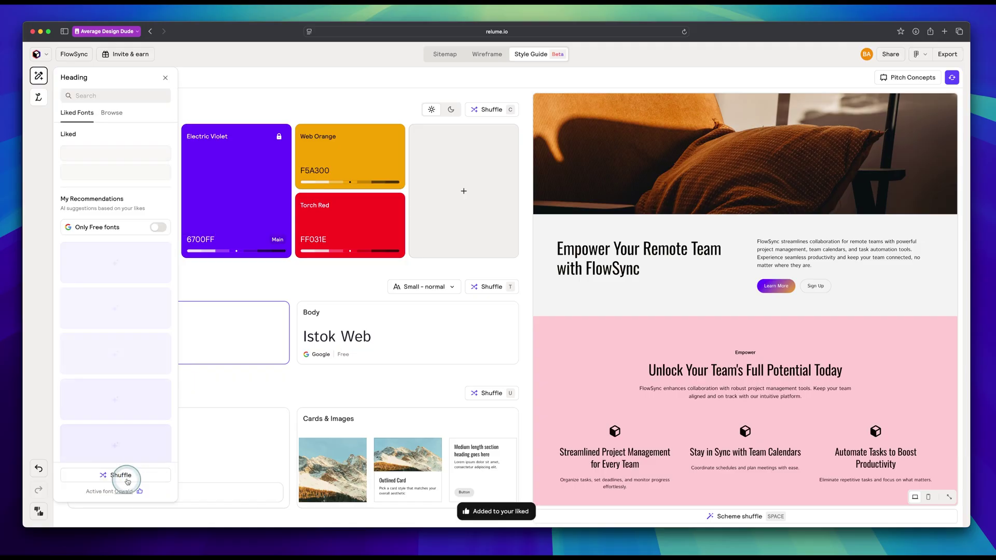
Try Arimo and Saira Condensed, then shuffle until Radio Canada becomes the heading font.
scroll(143, 376, down, 2)
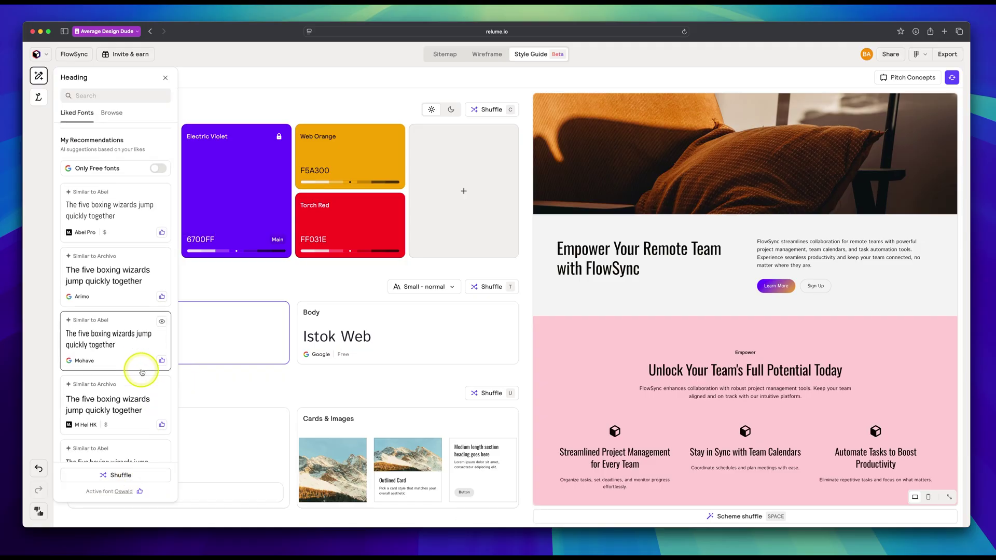
scroll(142, 372, down, 1)
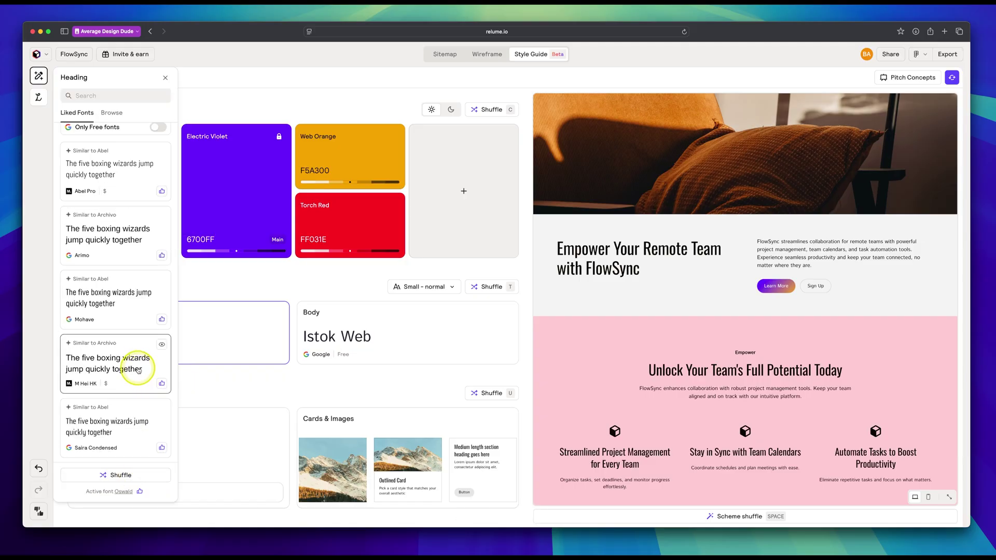
click(103, 257)
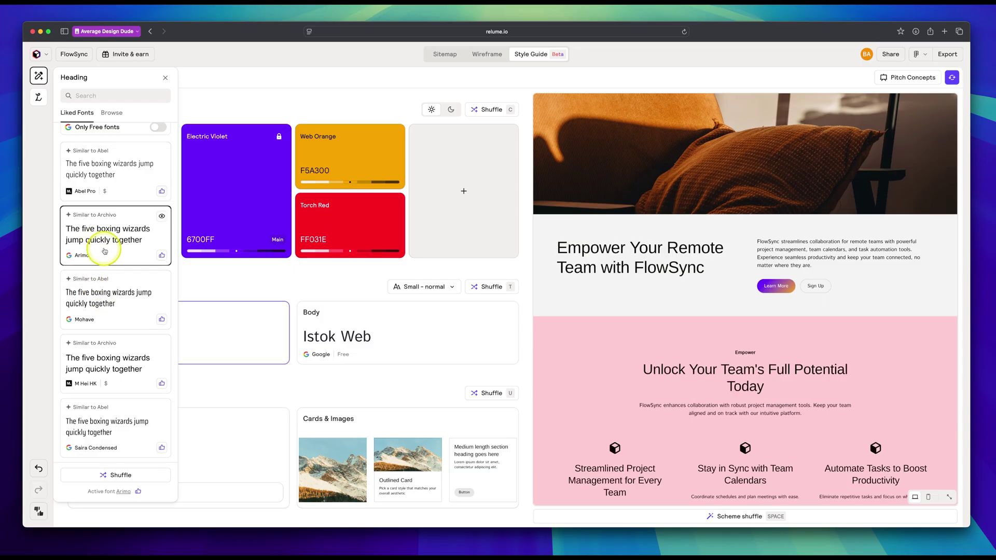
click(162, 415)
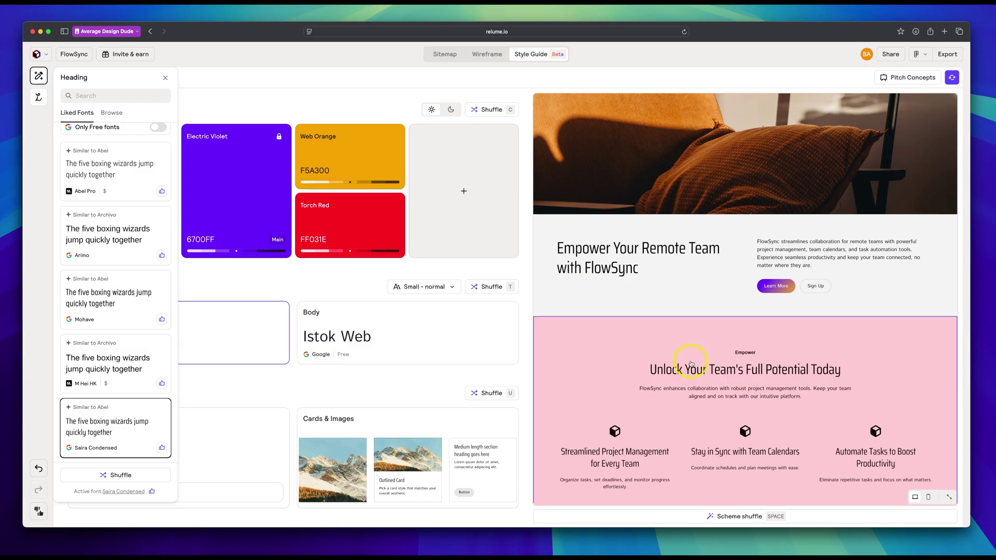
click(117, 474)
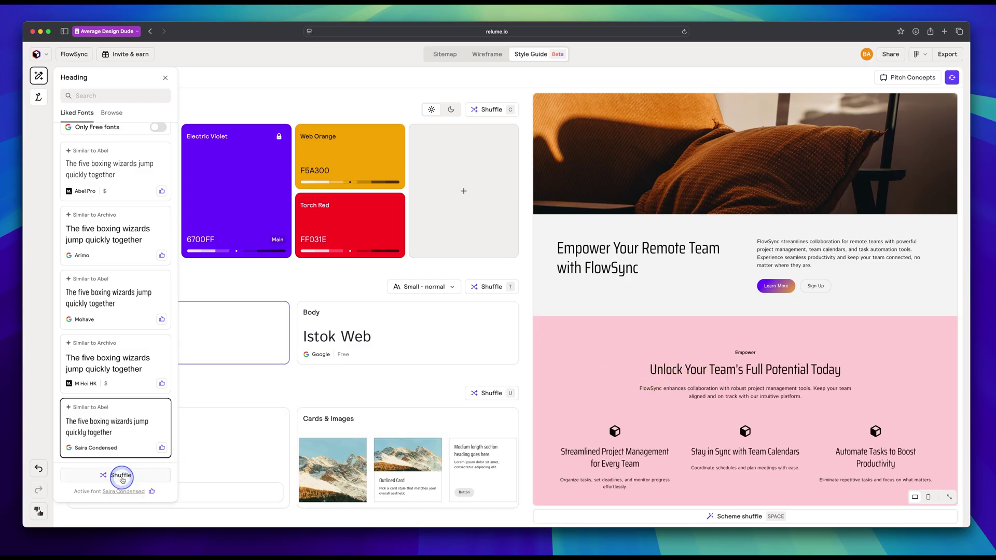
click(122, 479)
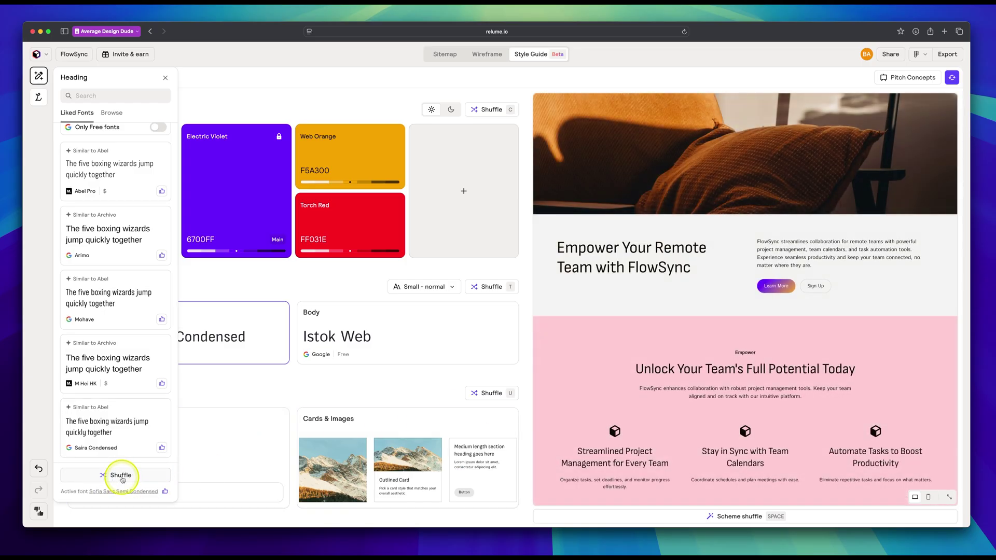
click(122, 479)
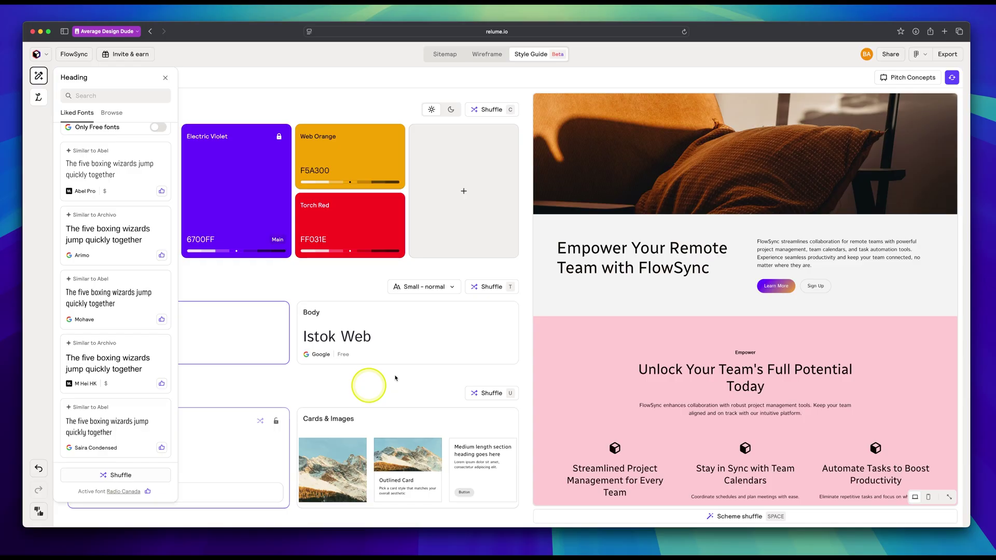
click(165, 77)
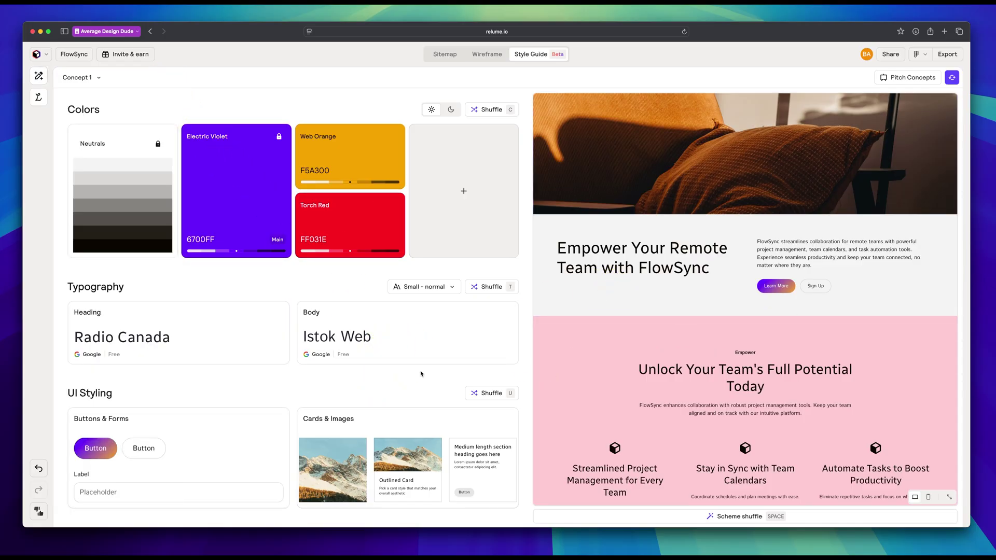
Try the Elevate, Brick and Bubble button styles while the hero section is selected.
click(778, 287)
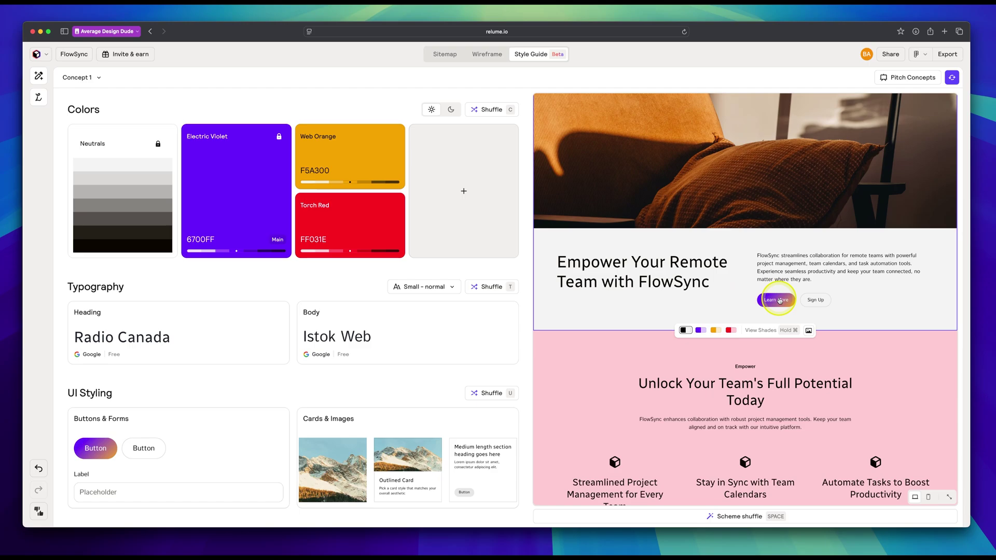
click(216, 432)
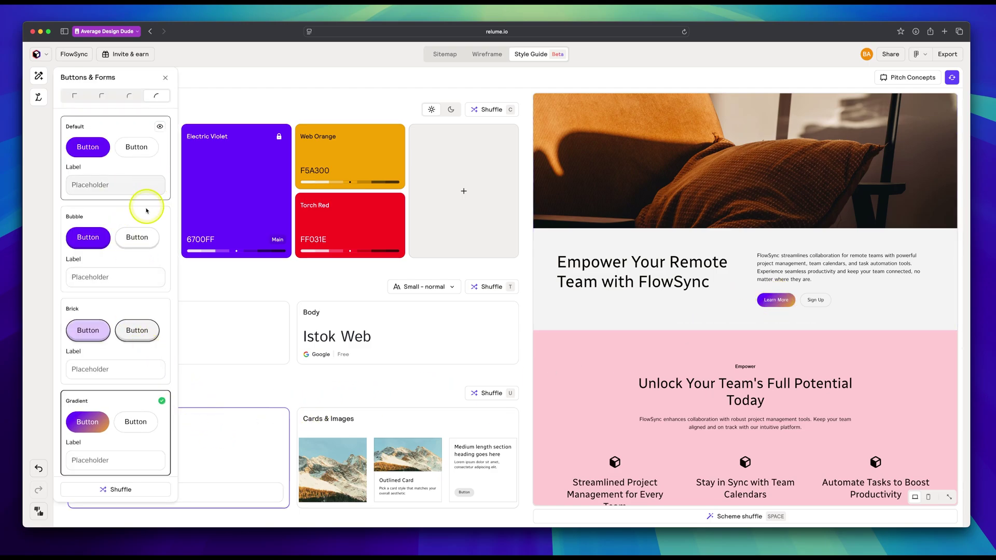
scroll(141, 248, down, 1)
scroll(141, 248, down, 5)
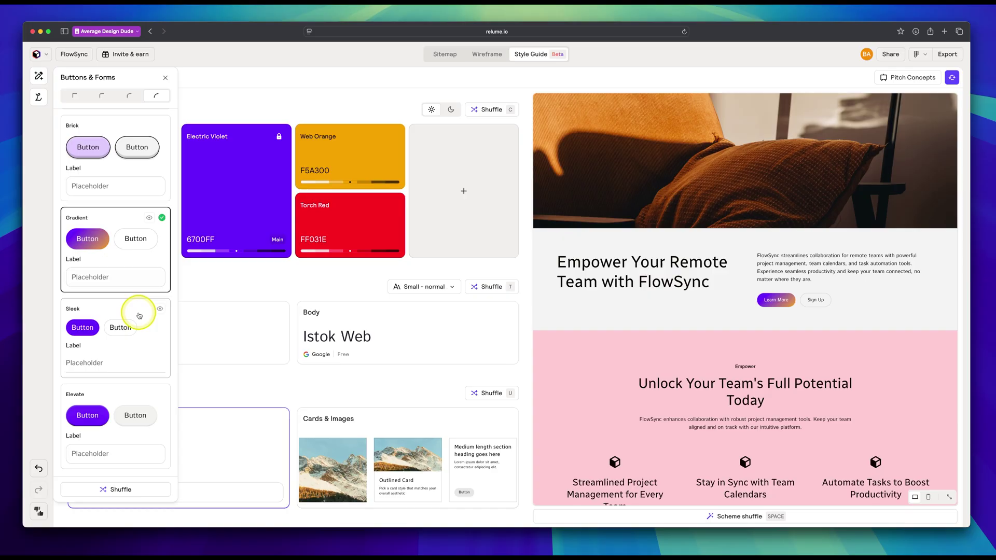
click(140, 400)
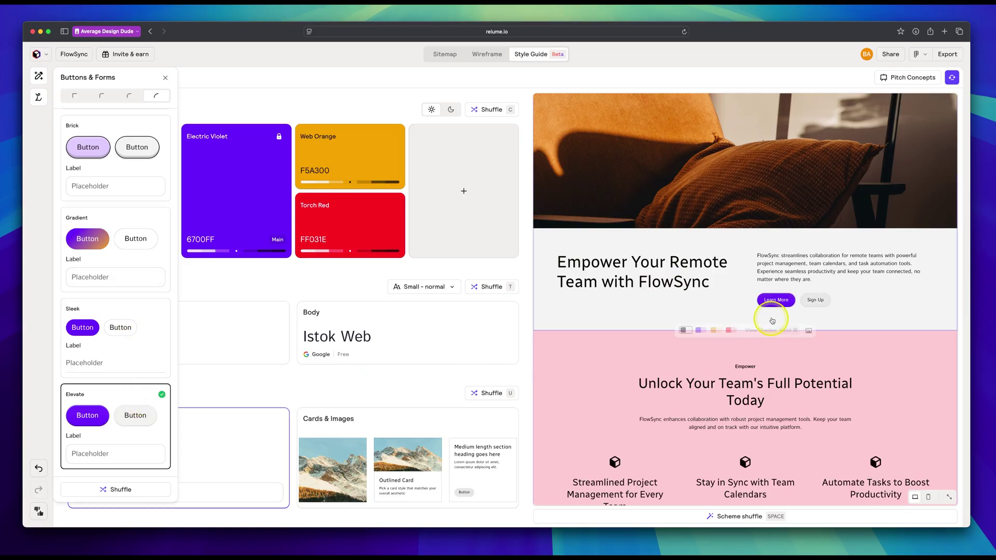
scroll(129, 314, up, 3)
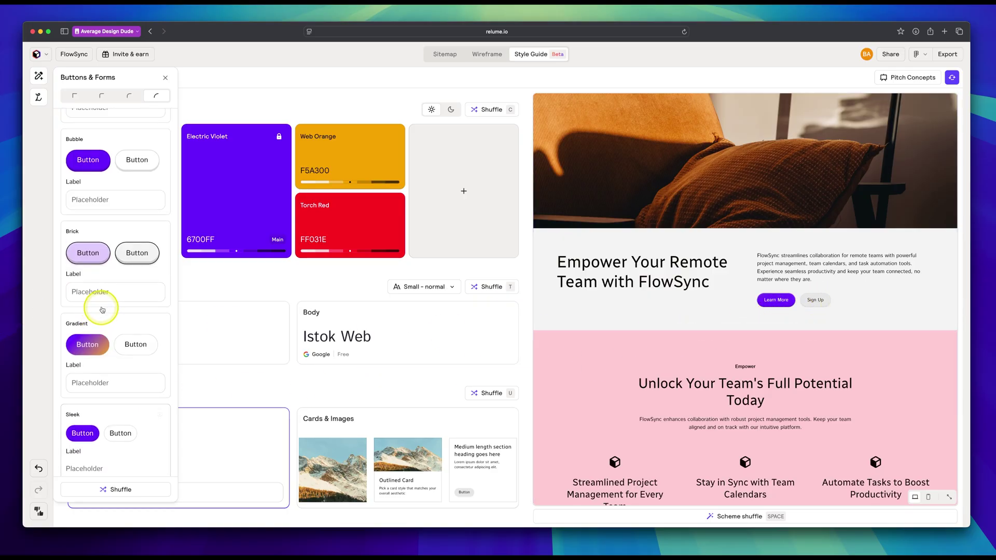
click(129, 233)
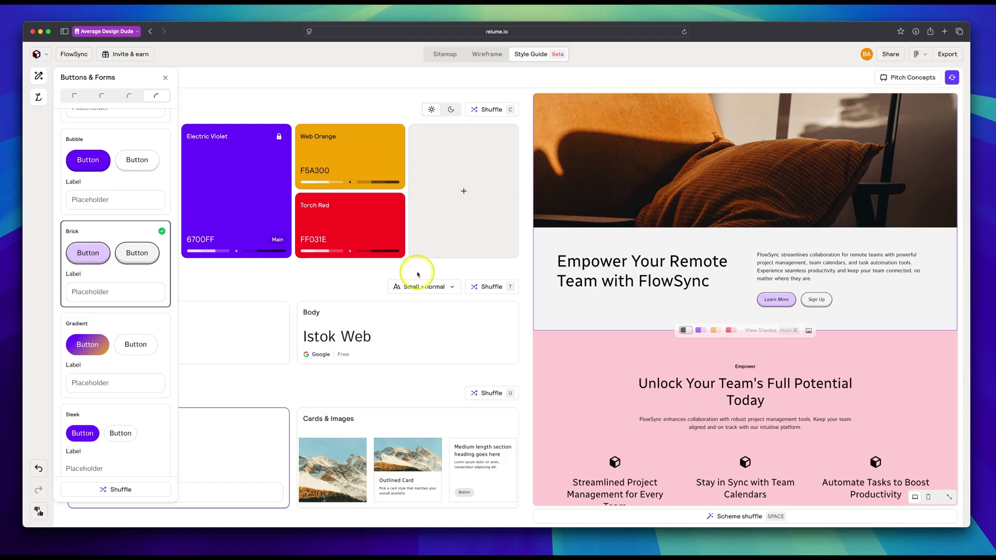
scroll(135, 233, up, 2)
click(135, 233)
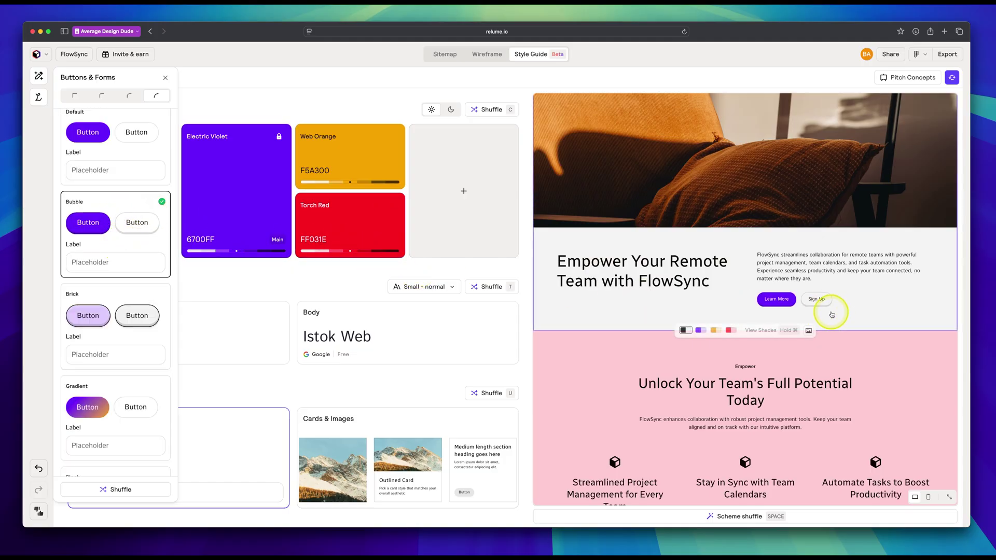
Switch buttons back to the Default style with sharp square corners.
scroll(140, 291, up, 1)
click(111, 126)
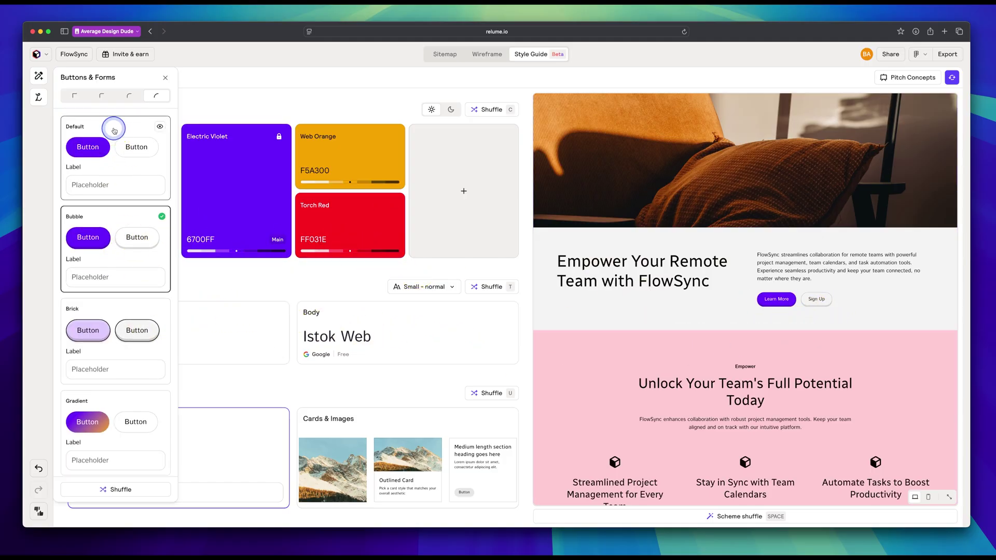
mouse_move(776, 323)
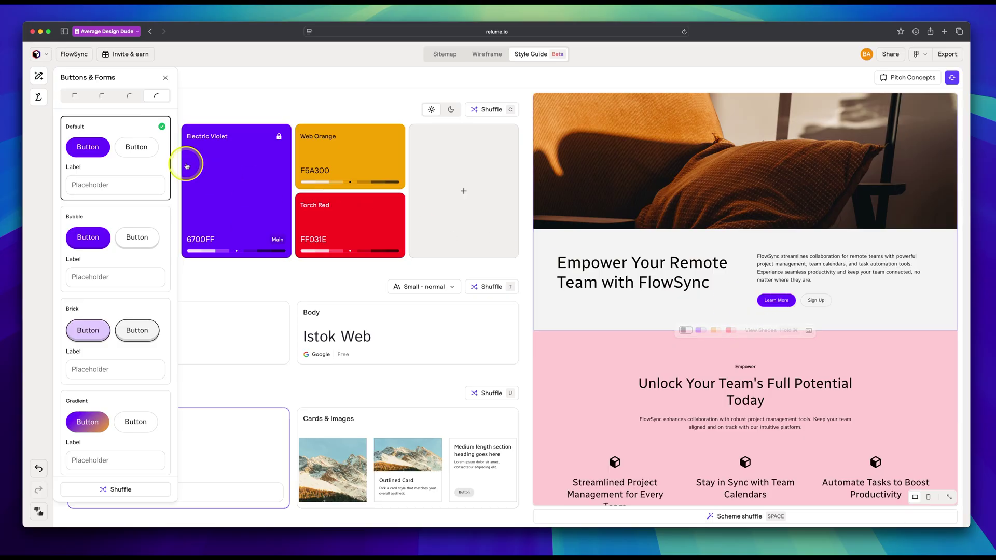
click(81, 101)
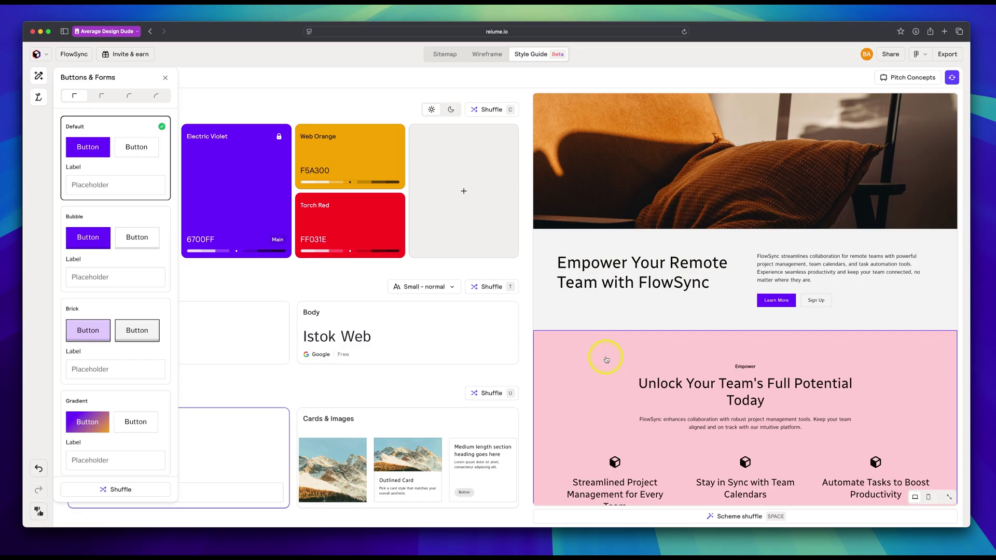
scroll(607, 360, down, 15)
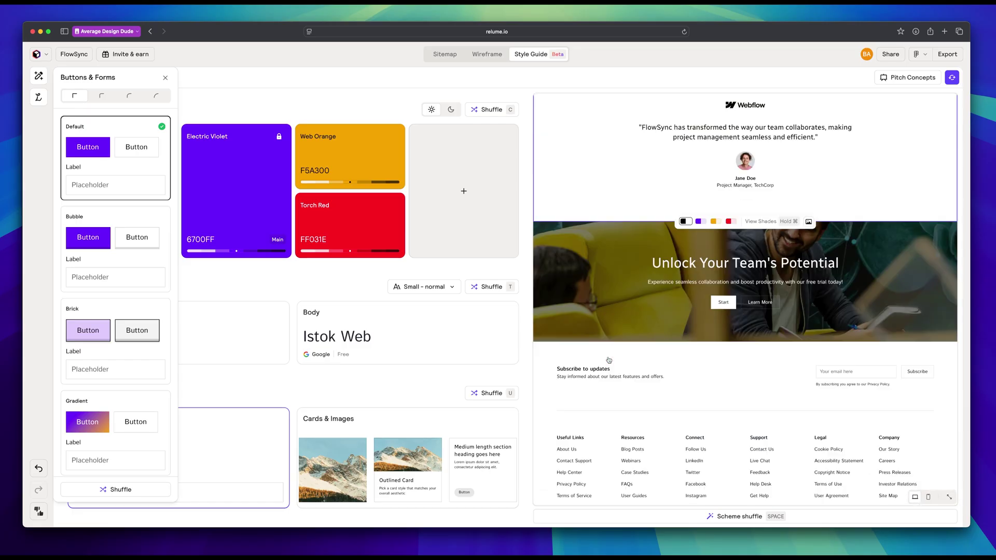
scroll(816, 398, down, 1)
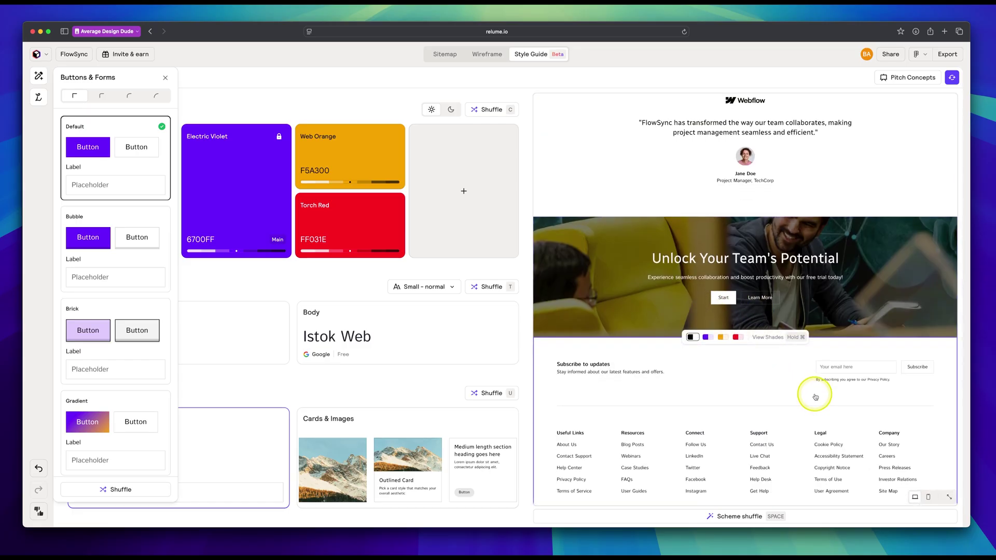
Close the Buttons & Forms options, return the preview to its top, and check the Concept 1 list unchanged.
click(525, 282)
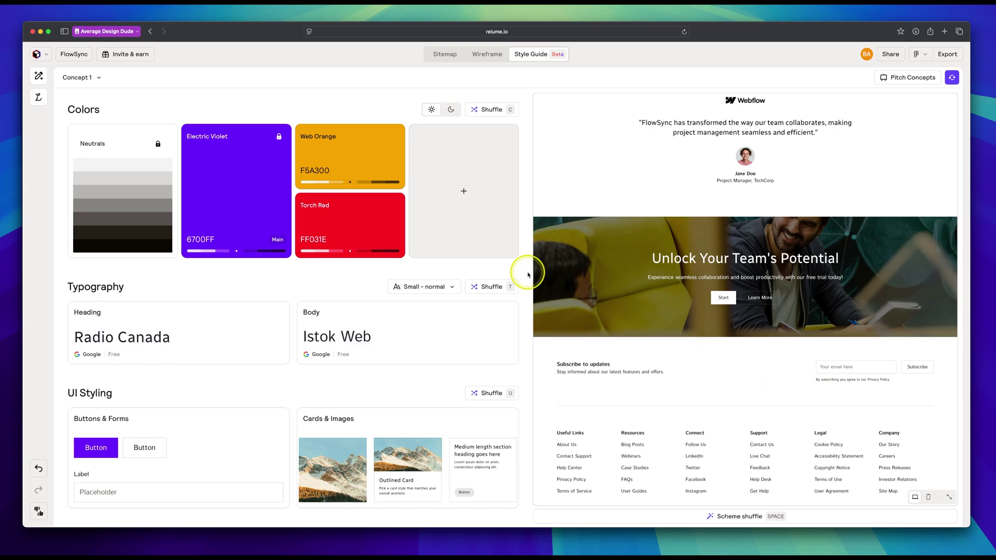
scroll(739, 305, up, 6)
scroll(740, 305, up, 5)
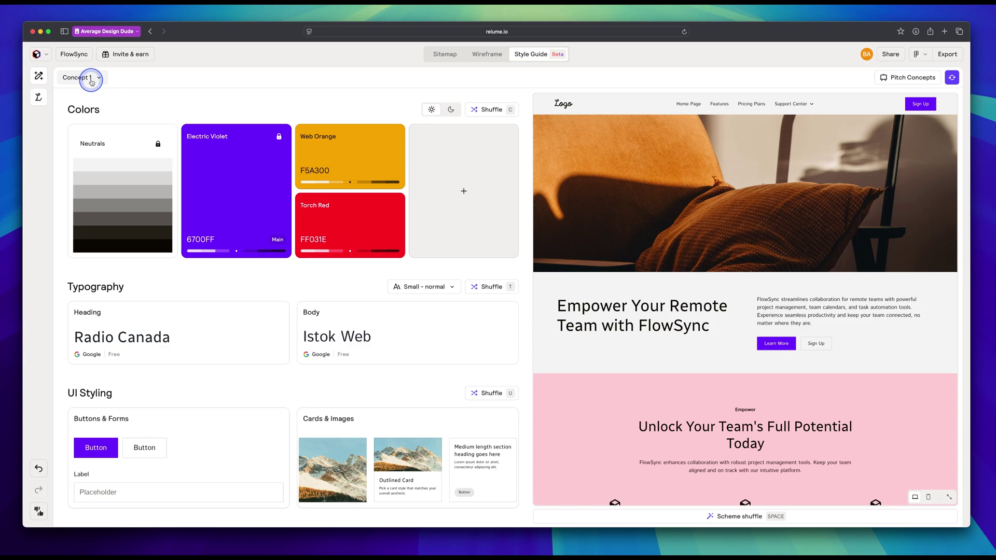
click(92, 80)
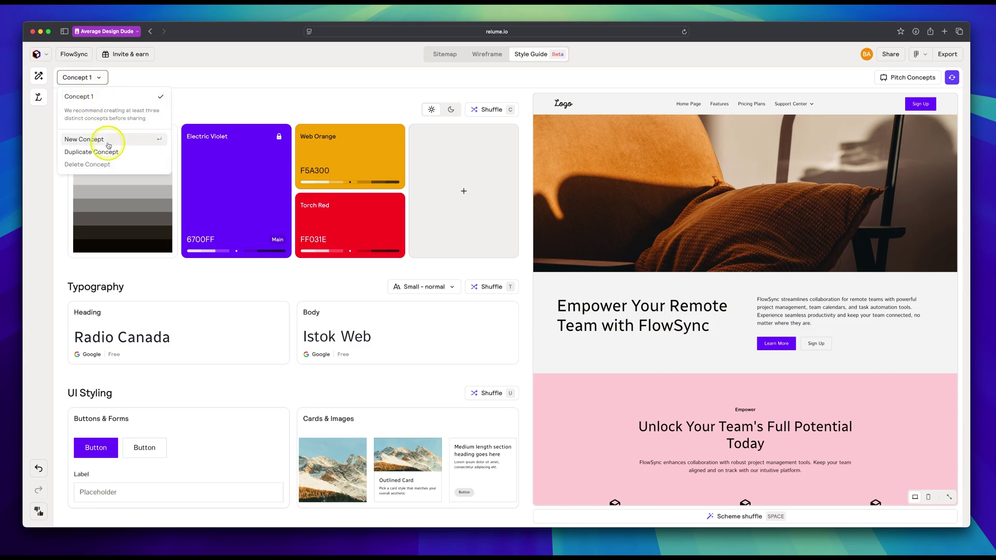
click(160, 78)
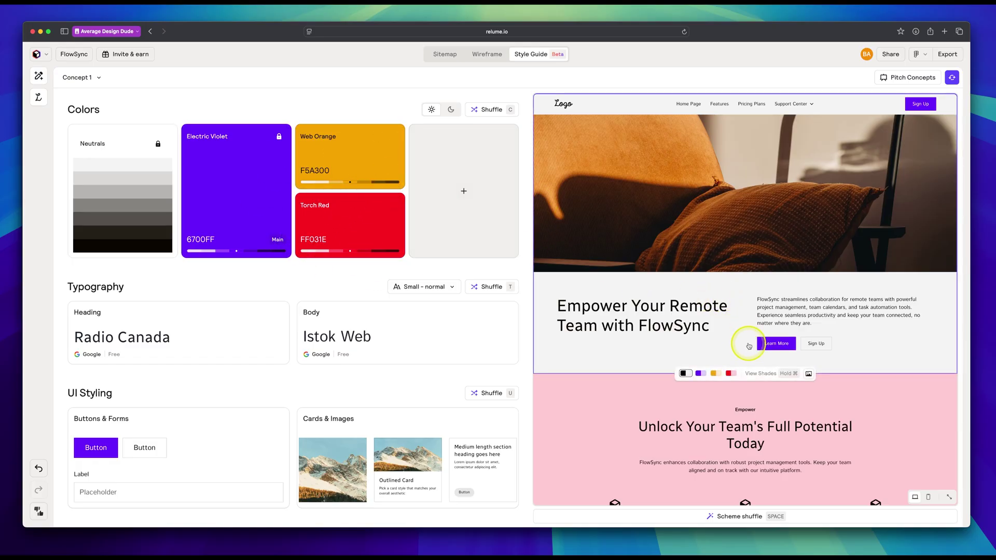
Export the project to Figma and open the Relume Figma Kit (v3.1) on figma.com.
click(920, 55)
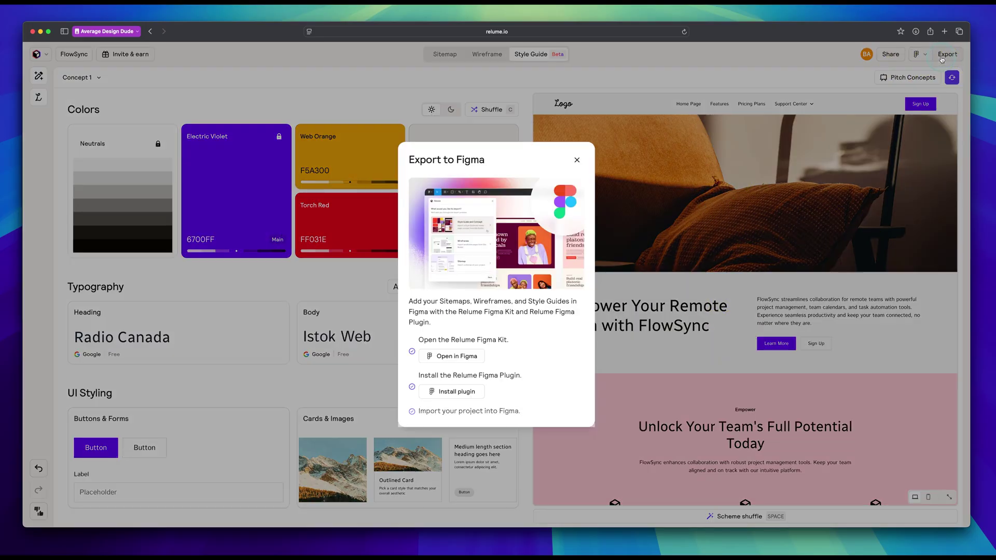
click(455, 358)
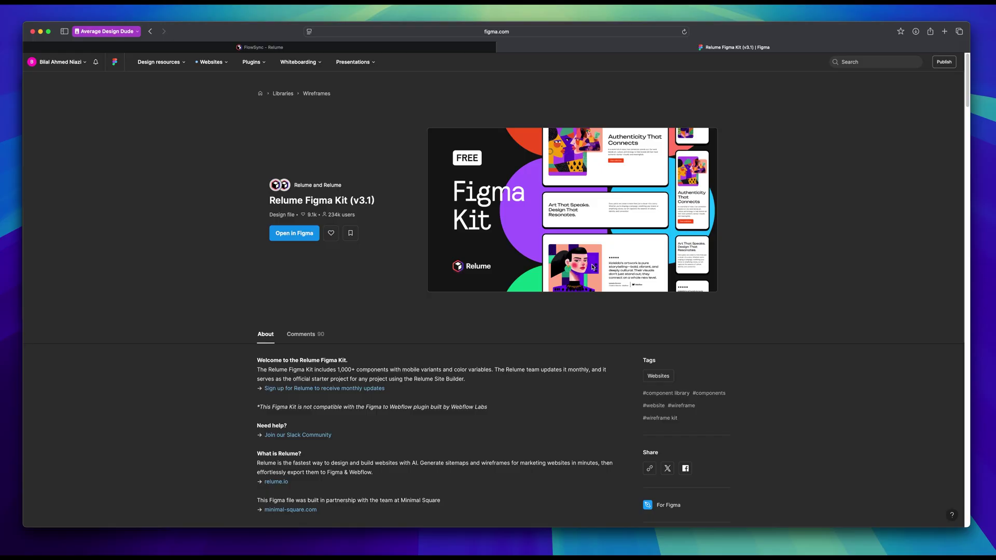
Open the Relume Figma Kit file and enlarge the Pages list above the layers.
click(300, 238)
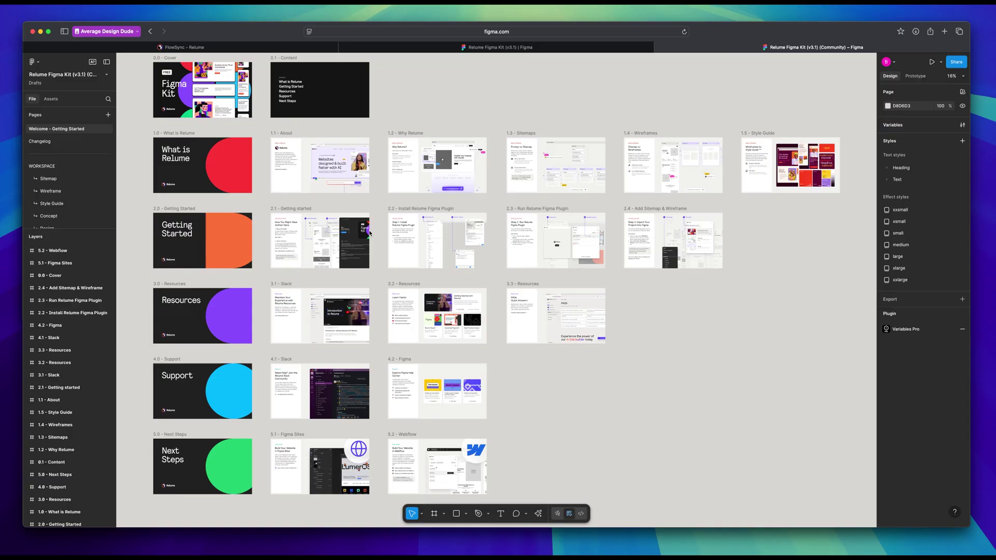
scroll(73, 177, down, 1)
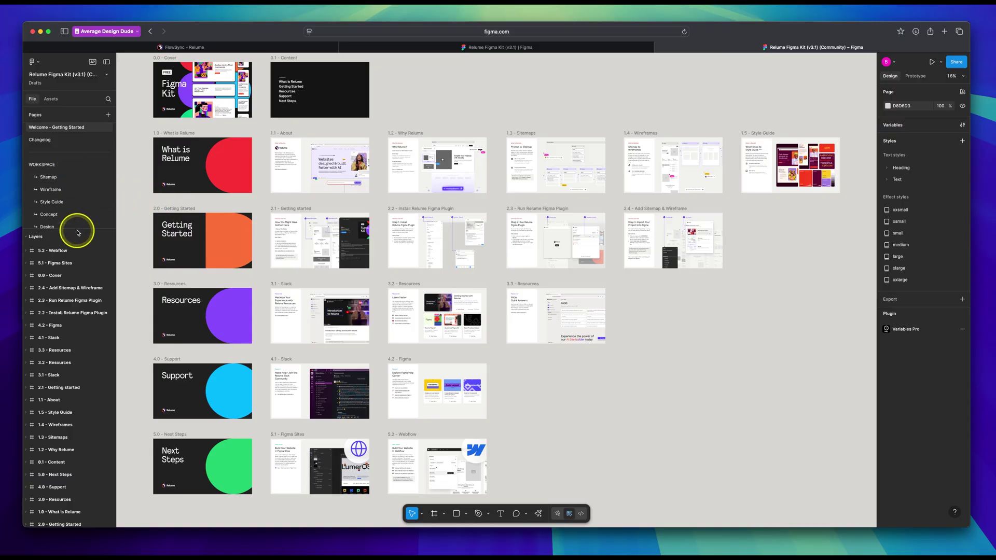
drag(77, 230, 67, 489)
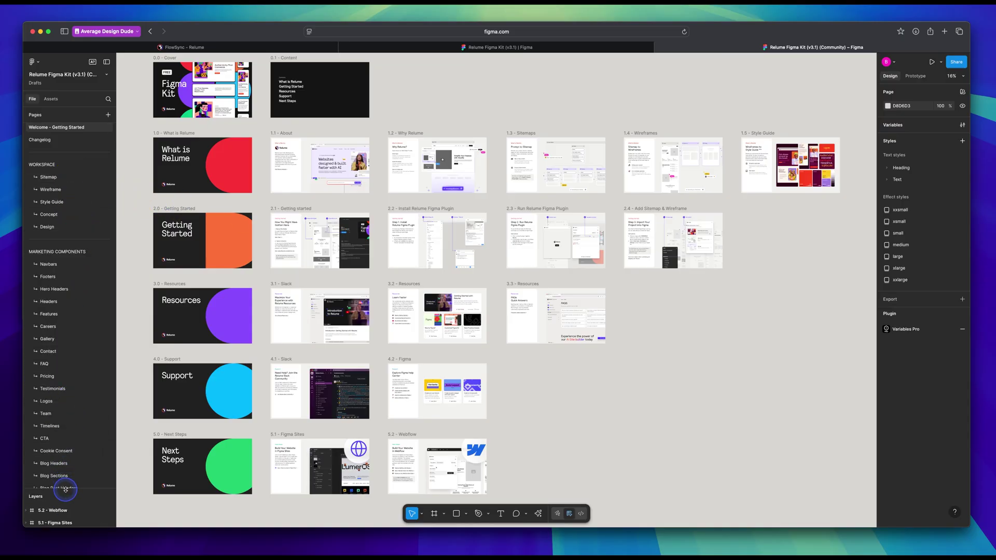
Browse the Sitemap, Wireframe, Style Guide, Concept and Hero Headers pages.
click(51, 176)
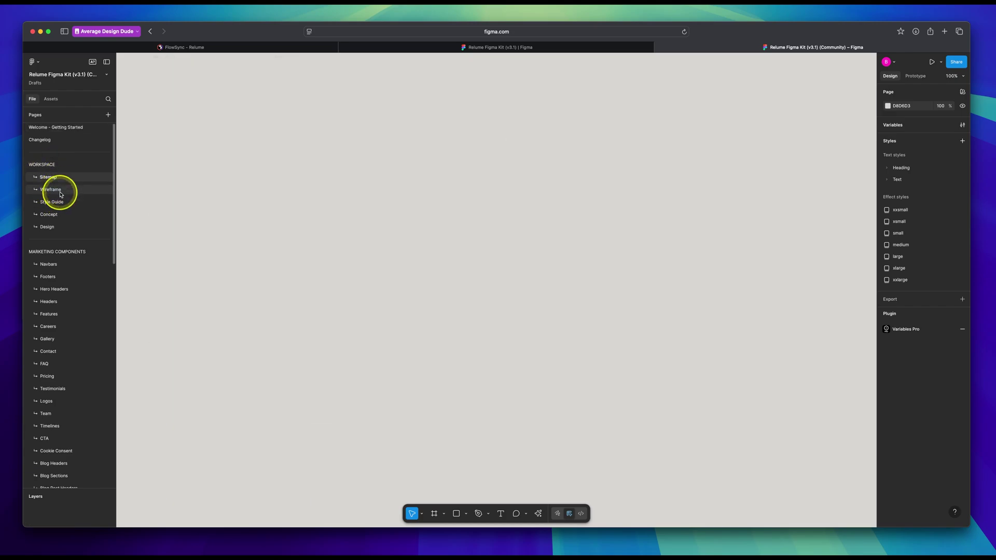
click(56, 190)
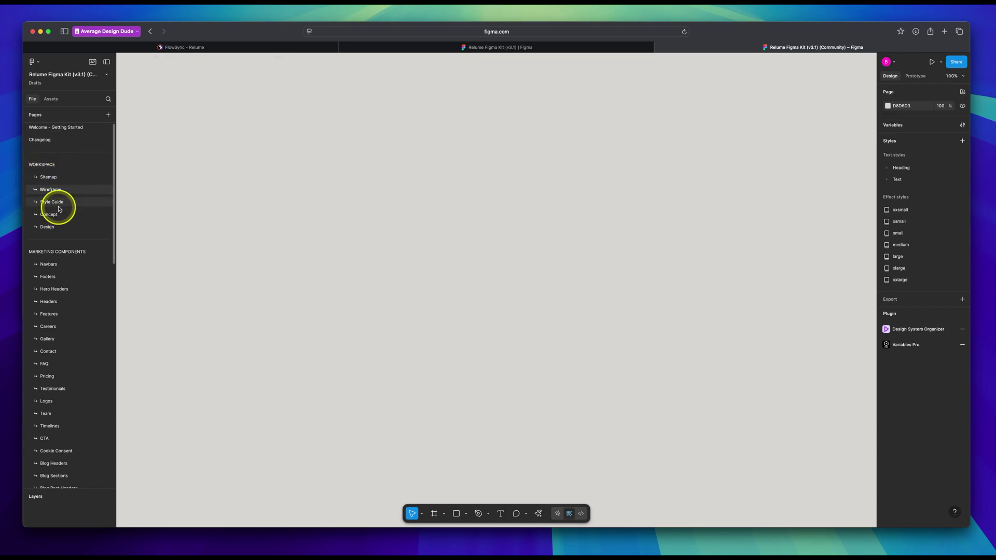
click(60, 205)
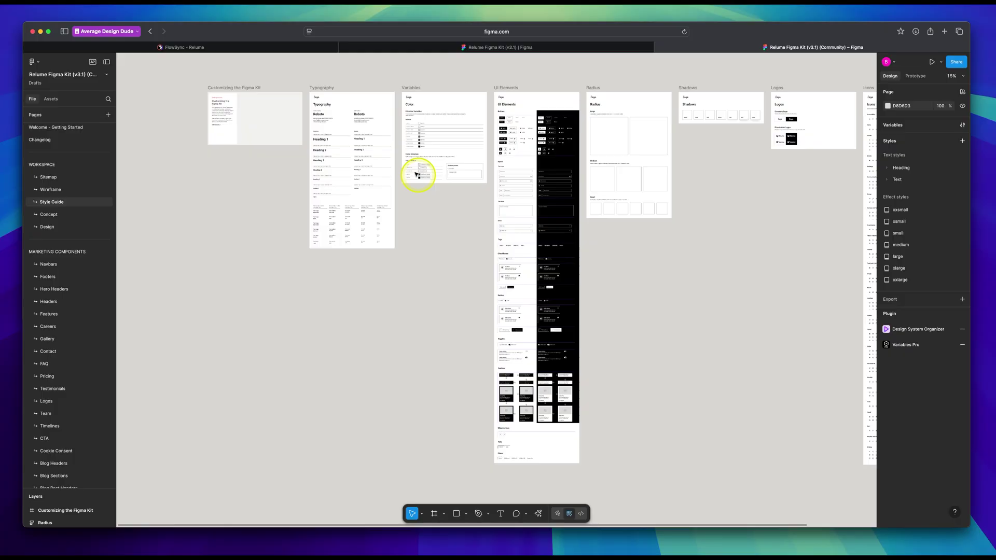
scroll(444, 125, up, 5)
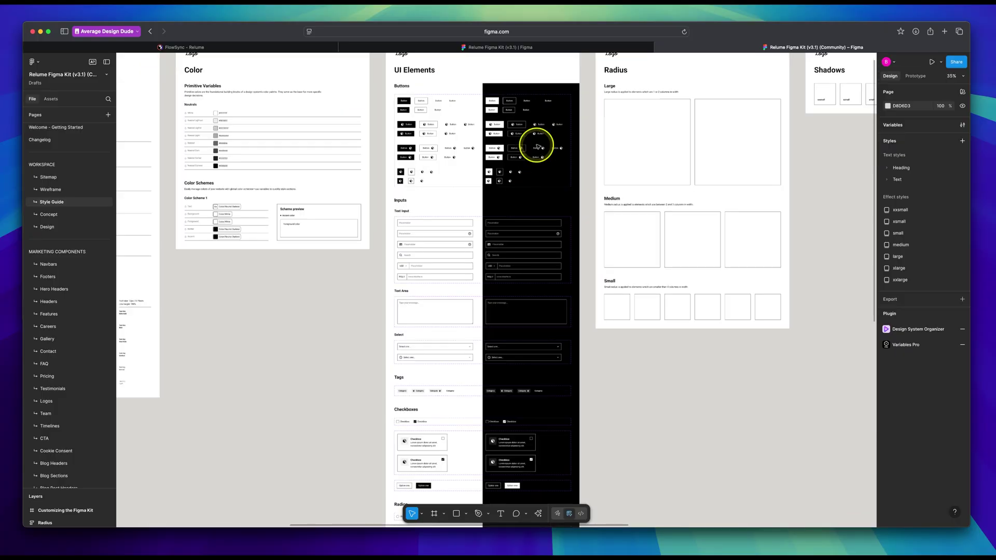
scroll(446, 228, up, 3)
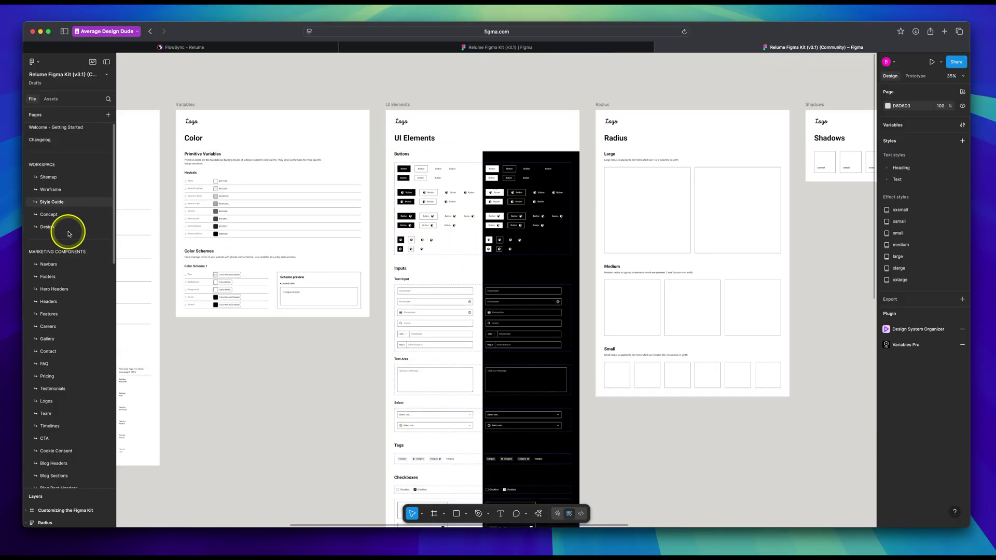
click(58, 216)
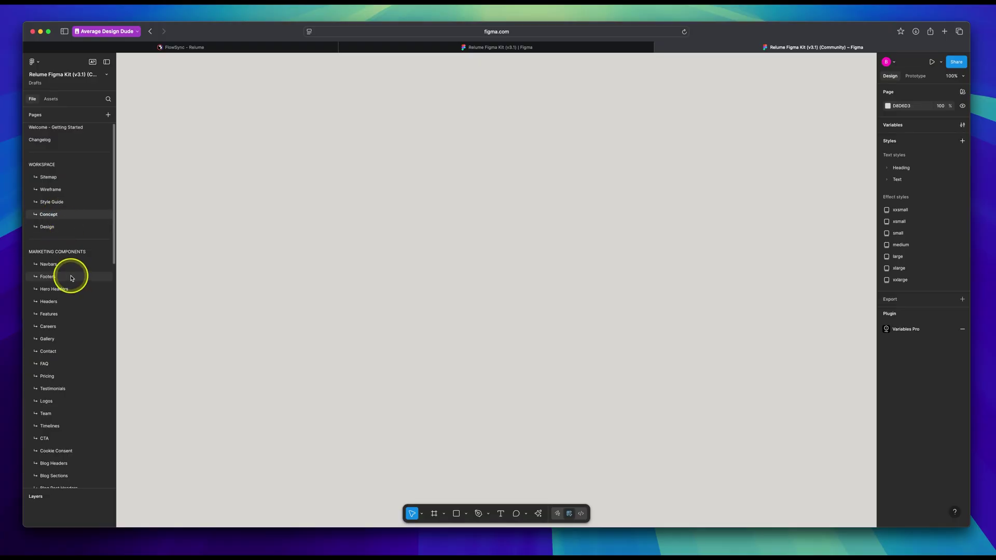
click(57, 288)
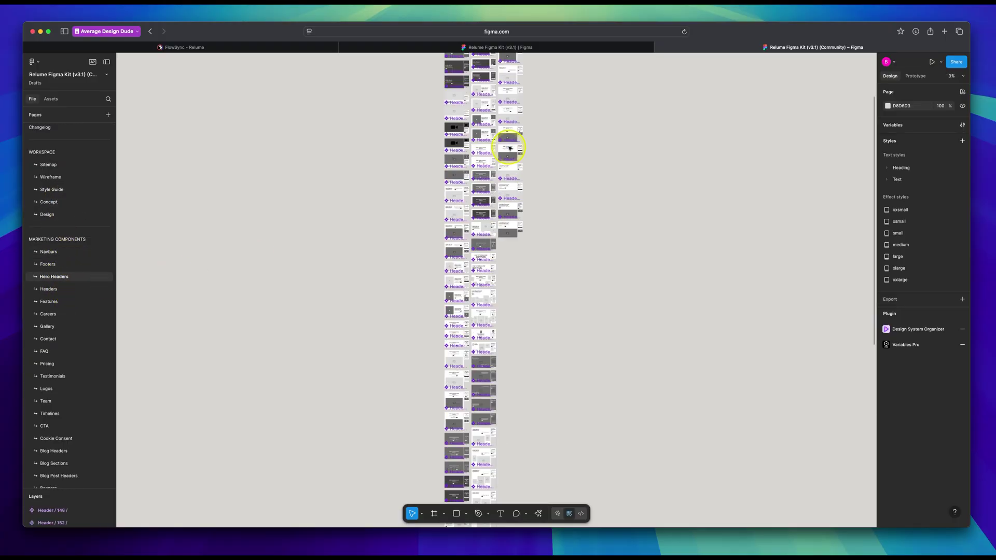
scroll(486, 155, up, 2)
scroll(363, 172, up, 3)
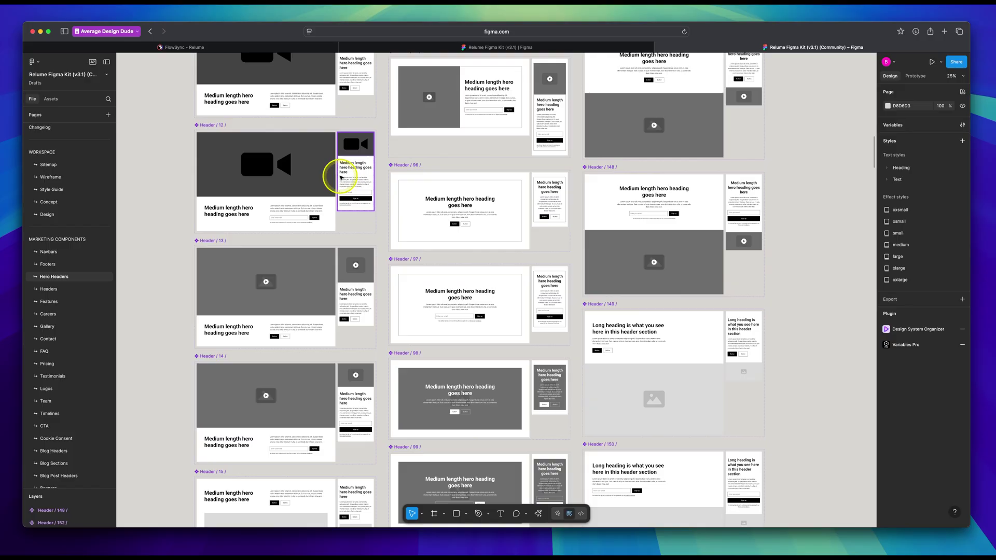
scroll(315, 182, down, 5)
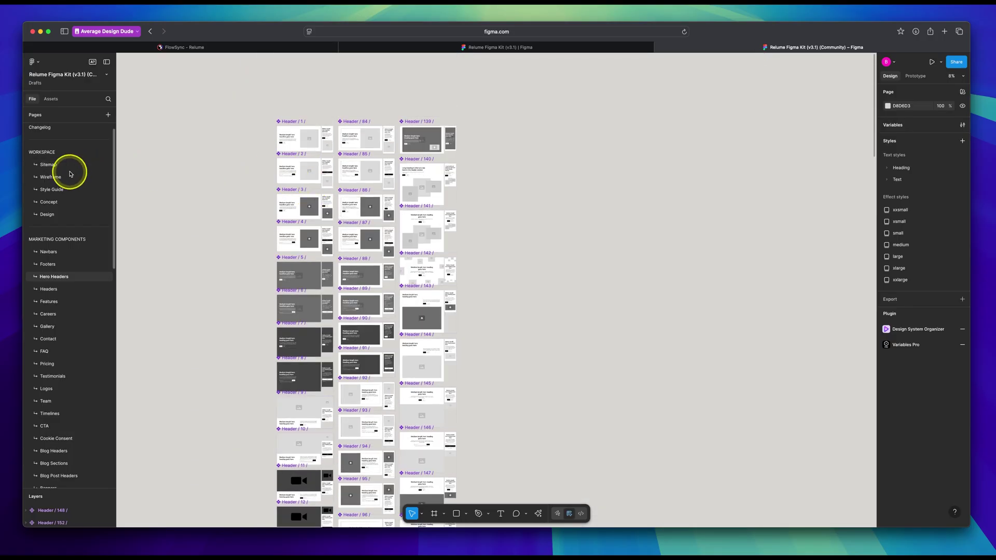
On the Wireframe page, launch the Relume plugin from Actions > Plugins & widgets.
click(51, 177)
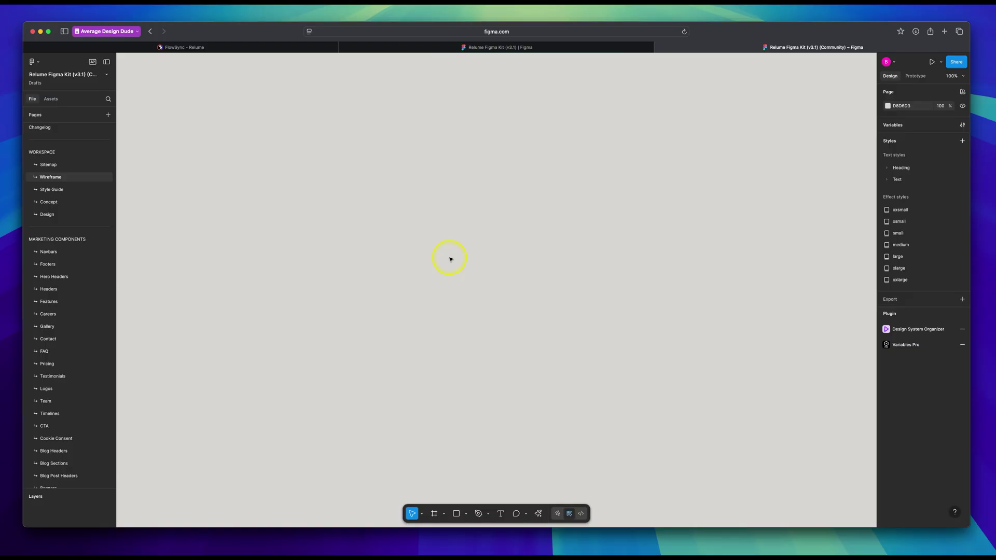
click(539, 514)
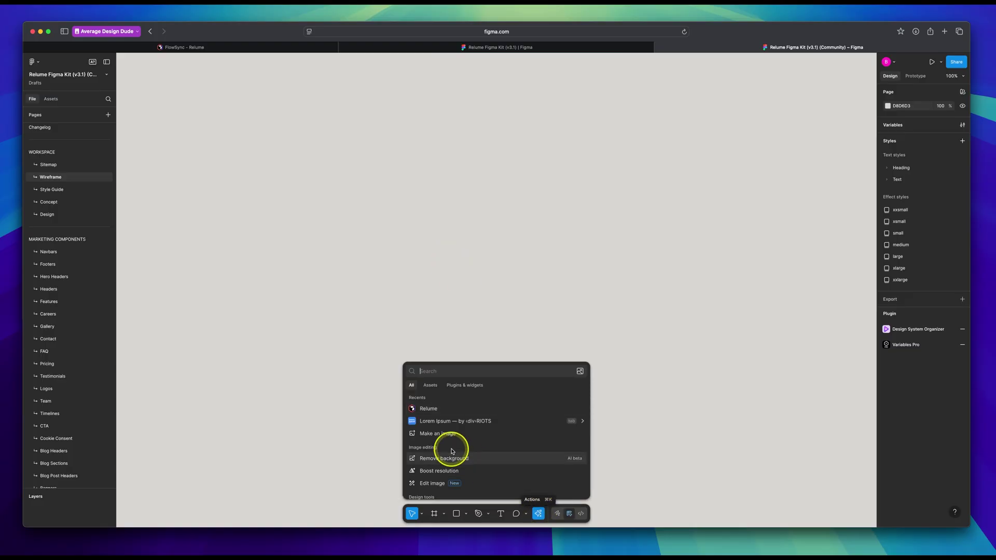
click(465, 385)
click(424, 401)
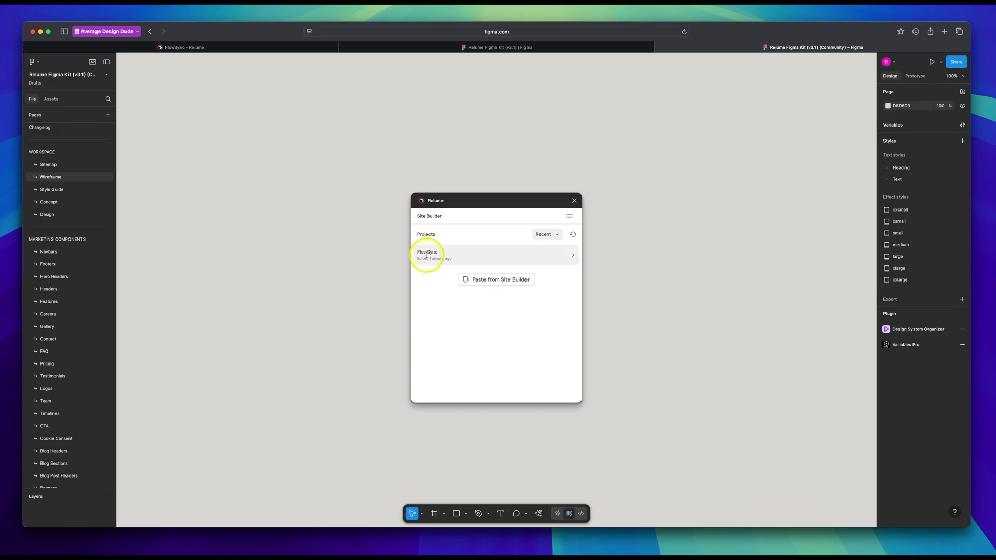
Import all four FlowSync wireframe pages from the Relume plugin.
click(487, 255)
click(569, 255)
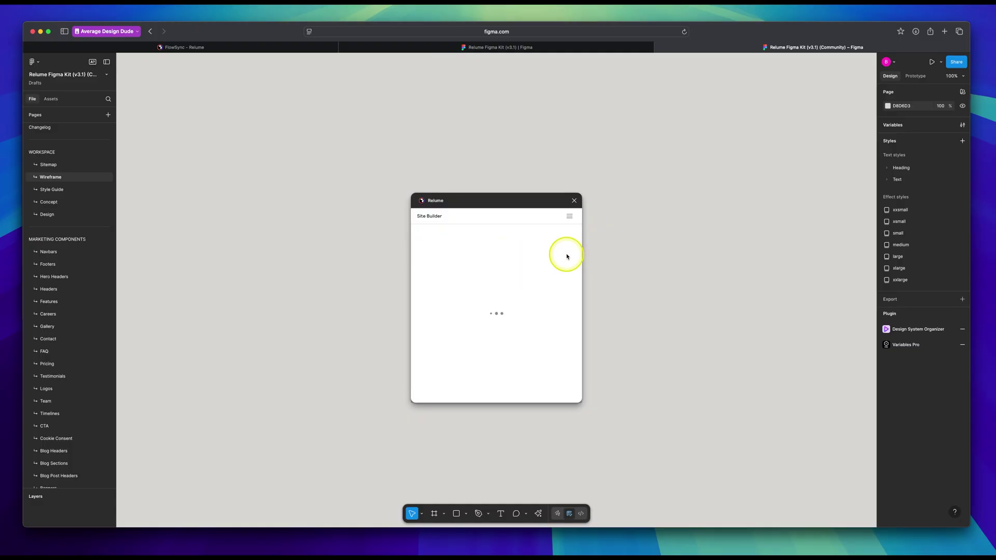
scroll(498, 352, down, 2)
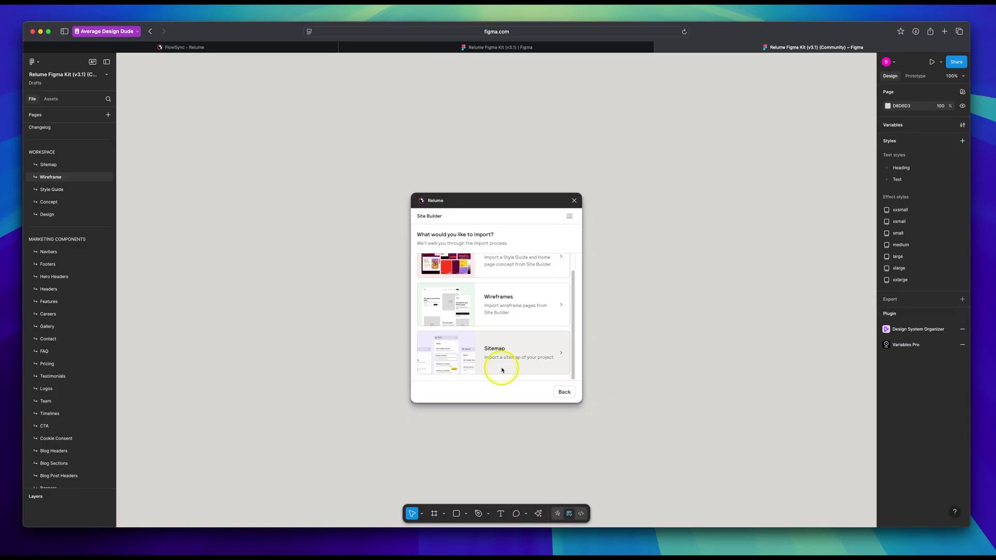
scroll(502, 301, up, 2)
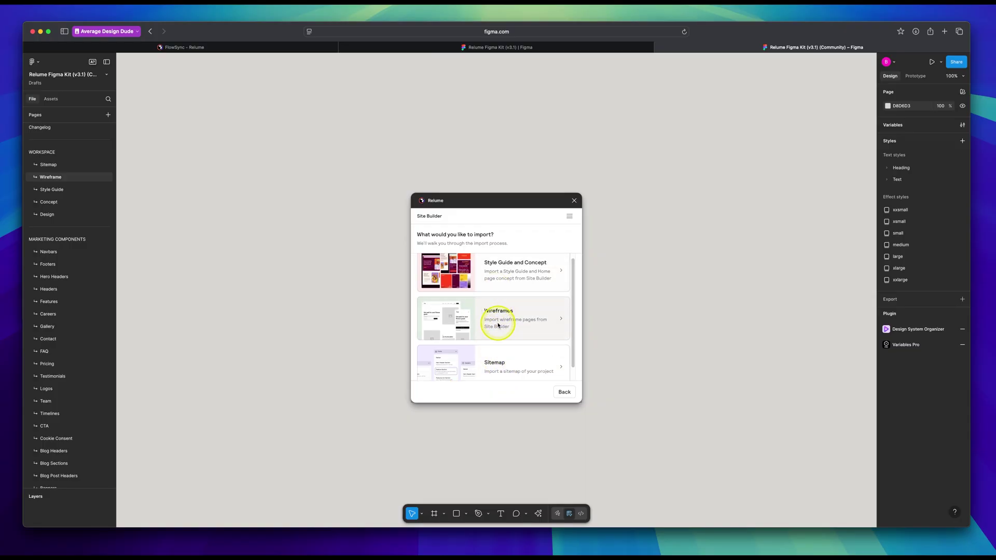
click(499, 318)
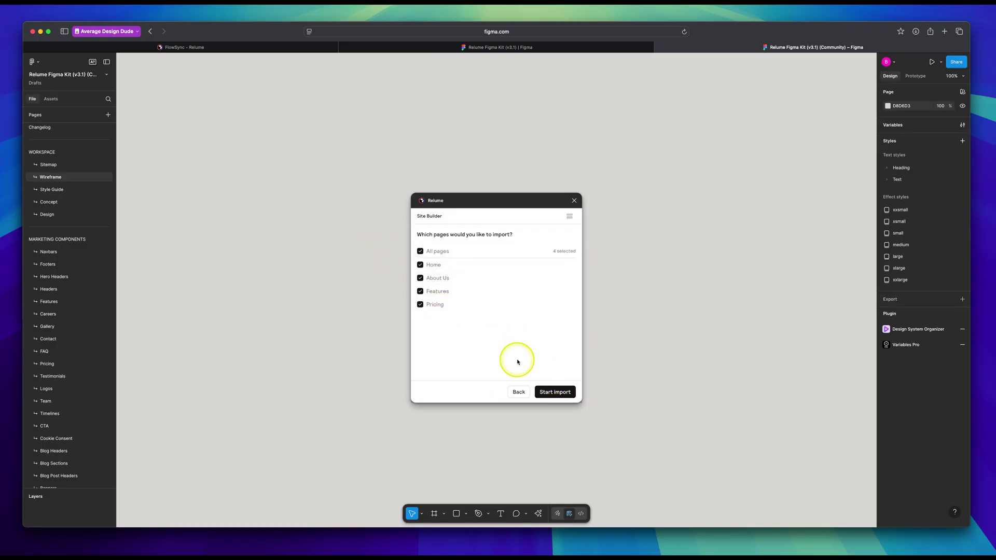
click(549, 392)
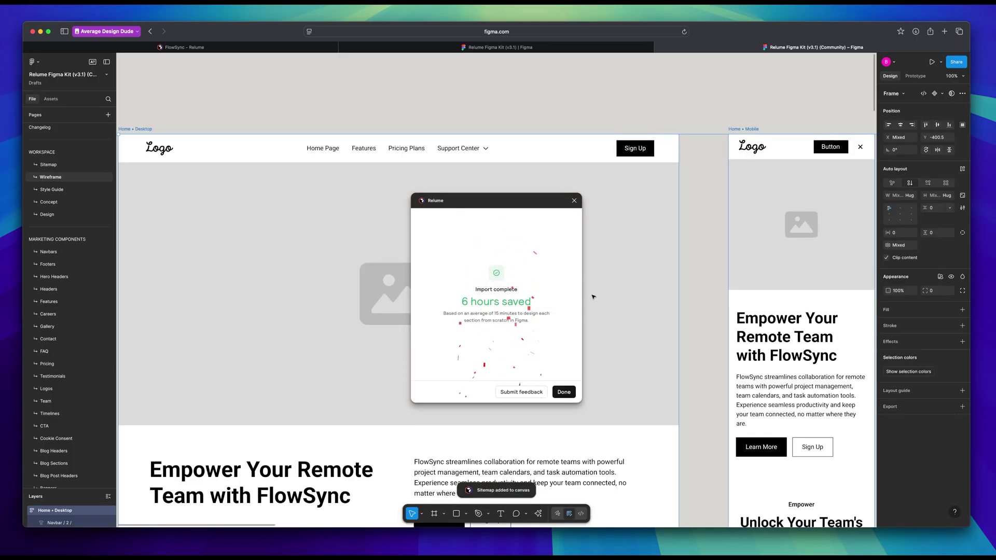
Dismiss the import complete message, close the Relume plugin, and clear the canvas selection.
click(562, 393)
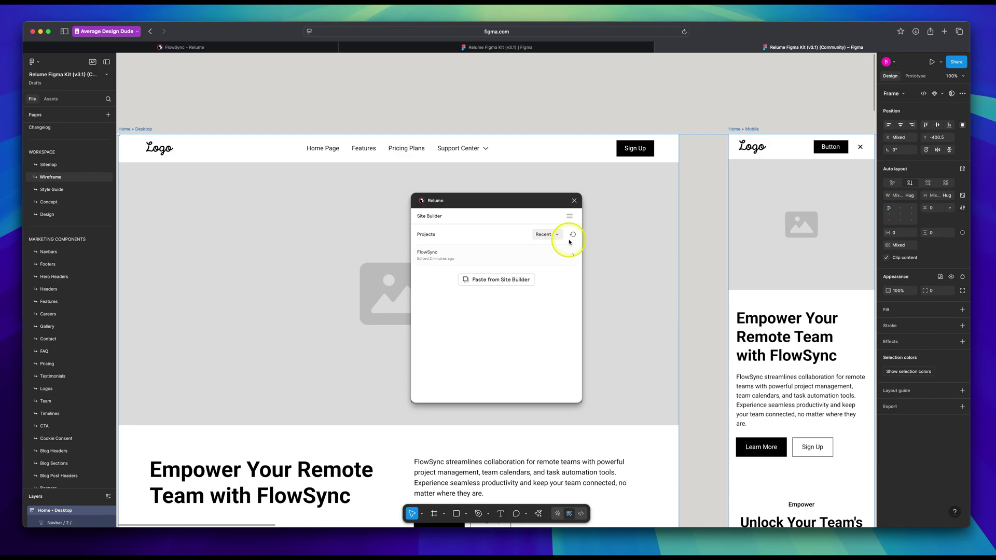
click(573, 200)
click(689, 252)
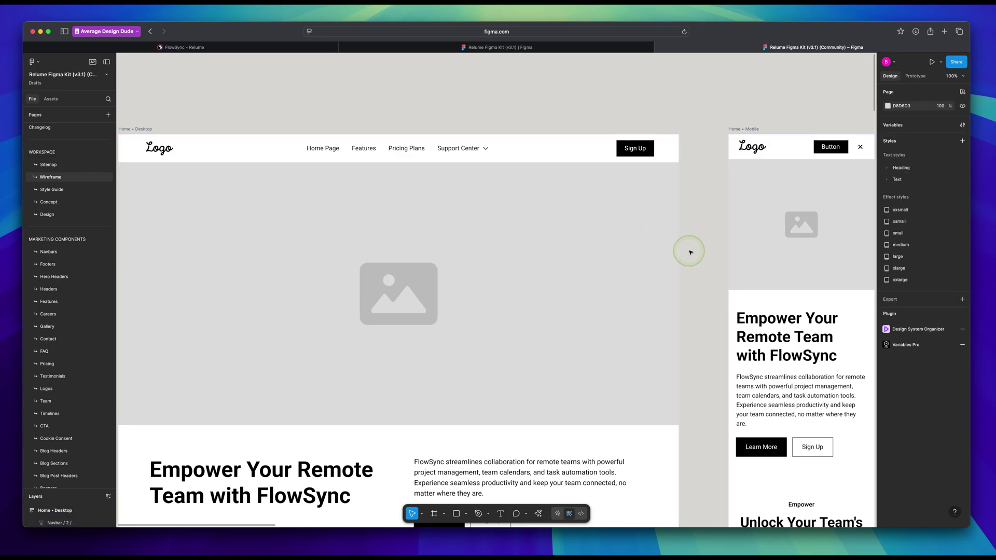
Pan across the imported Home, About Us and Features wireframes, selecting the Home hero heading.
scroll(690, 252, down, 10)
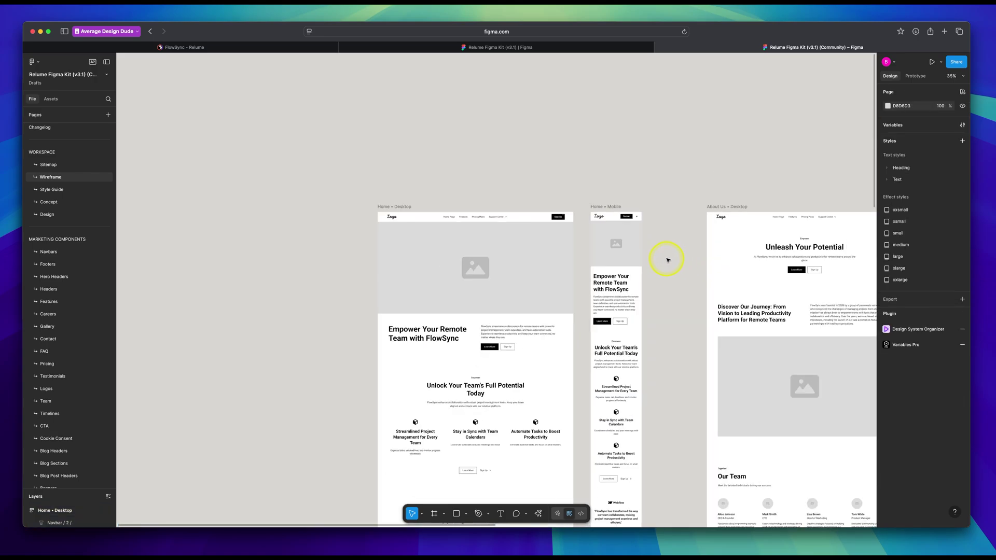
scroll(667, 259, right, 1)
scroll(649, 260, down, 3)
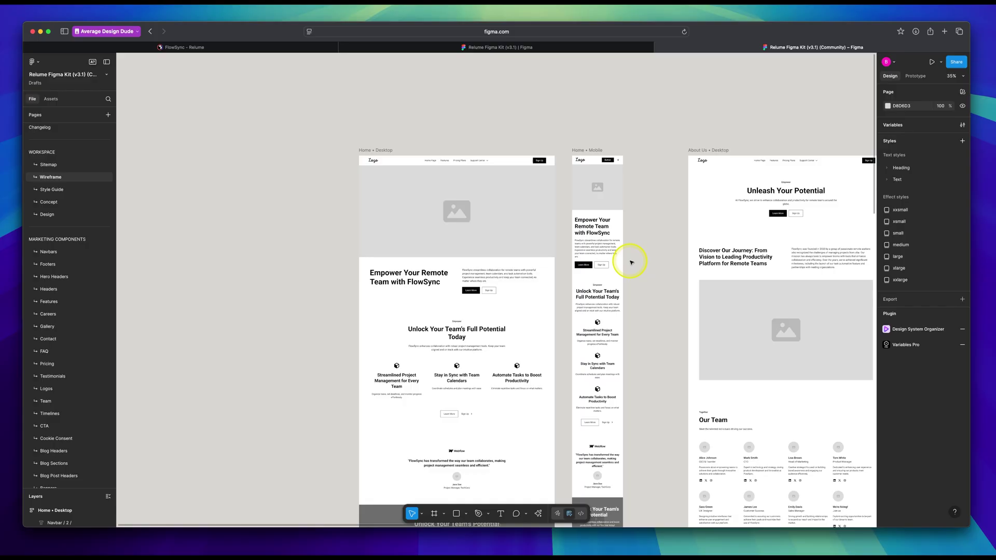
scroll(631, 262, right, 8)
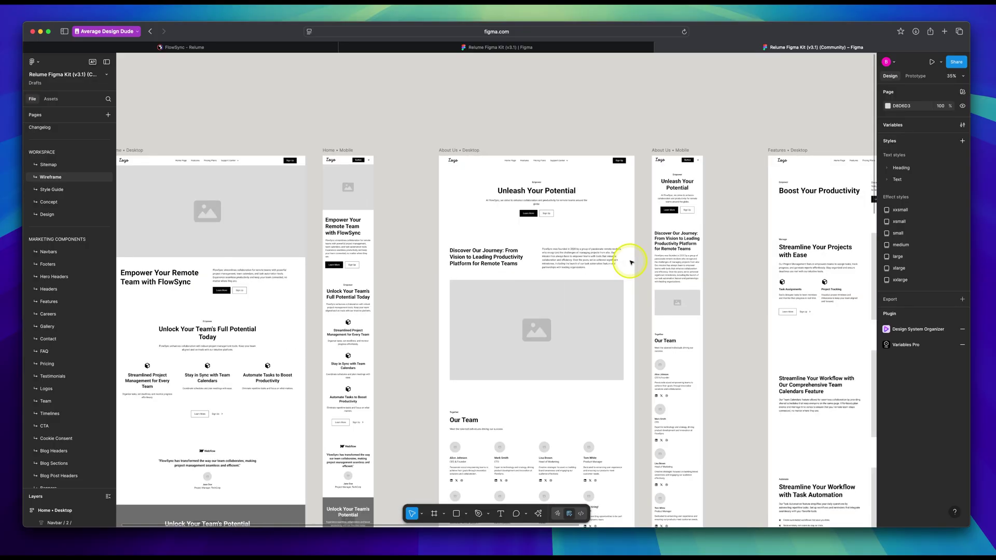
scroll(631, 262, right, 7)
scroll(631, 262, left, 13)
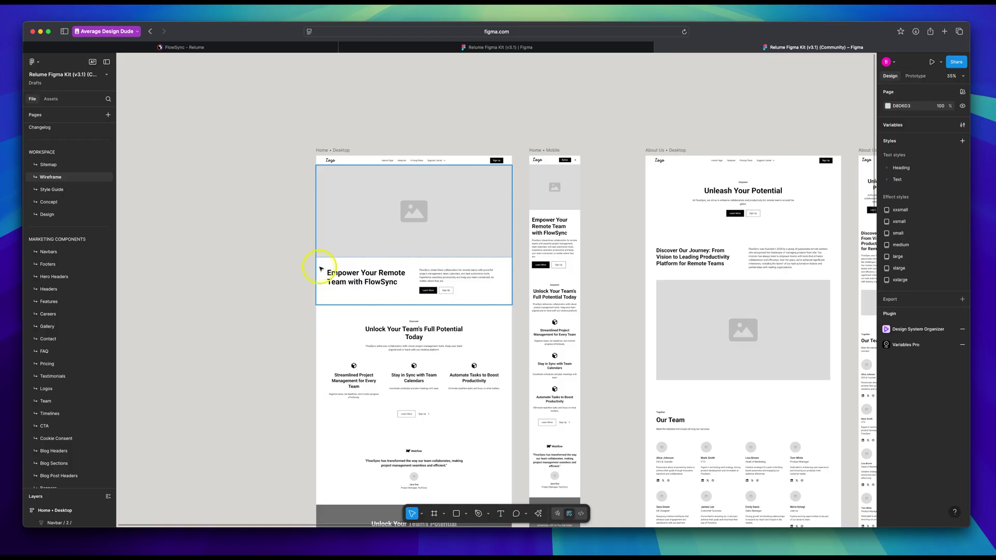
scroll(320, 268, up, 5)
click(395, 284)
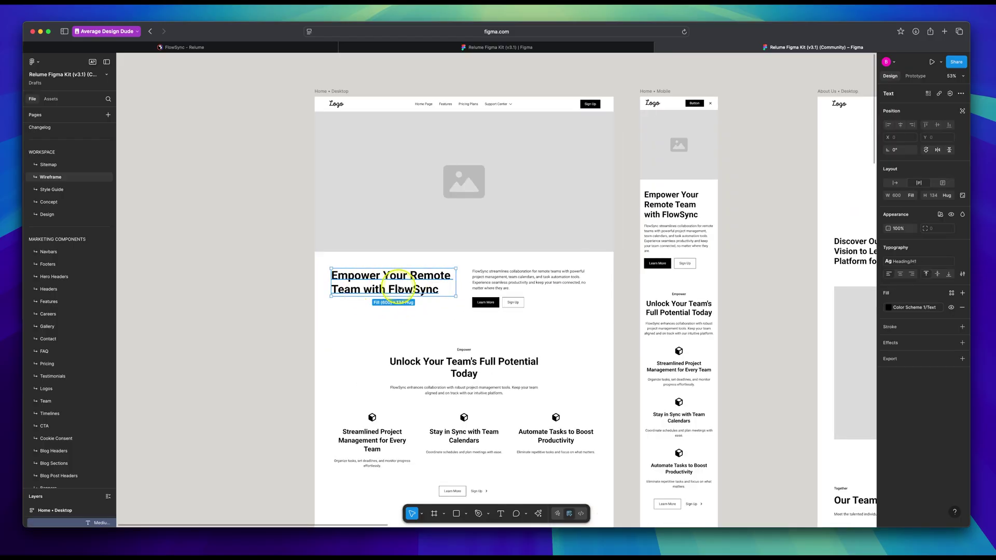
scroll(489, 283, down, 3)
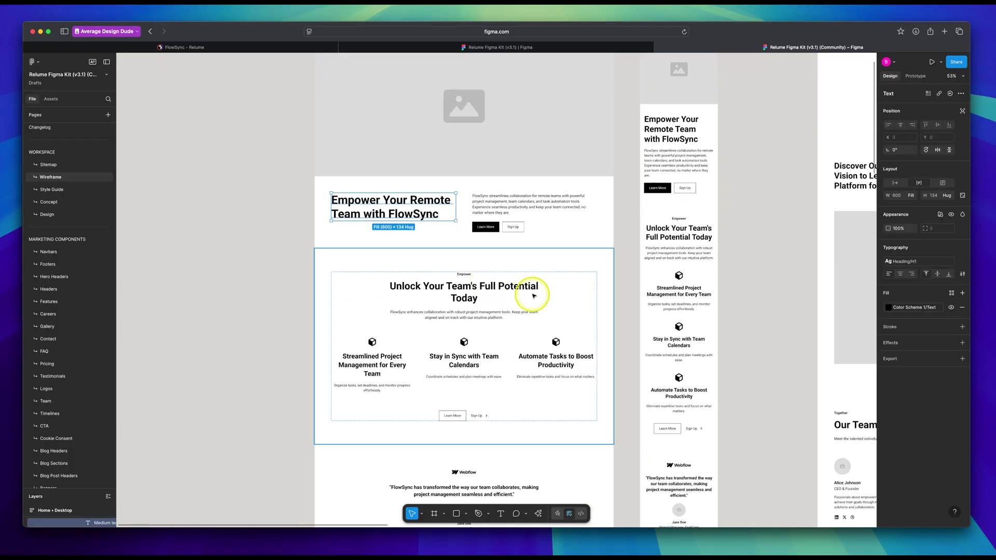
scroll(534, 290, down, 4)
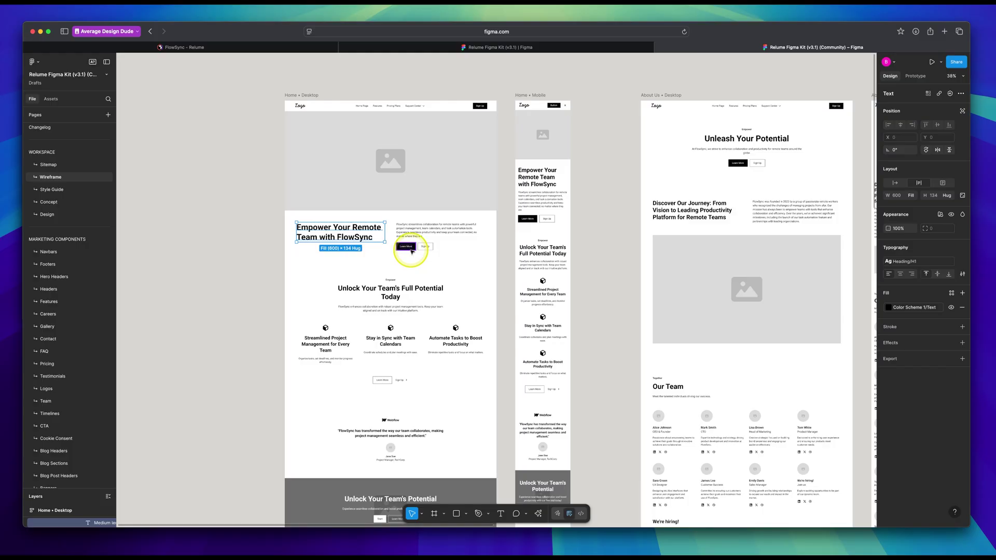
scroll(452, 282, down, 3)
scroll(451, 284, right, 2)
scroll(452, 286, up, 3)
scroll(451, 289, right, 5)
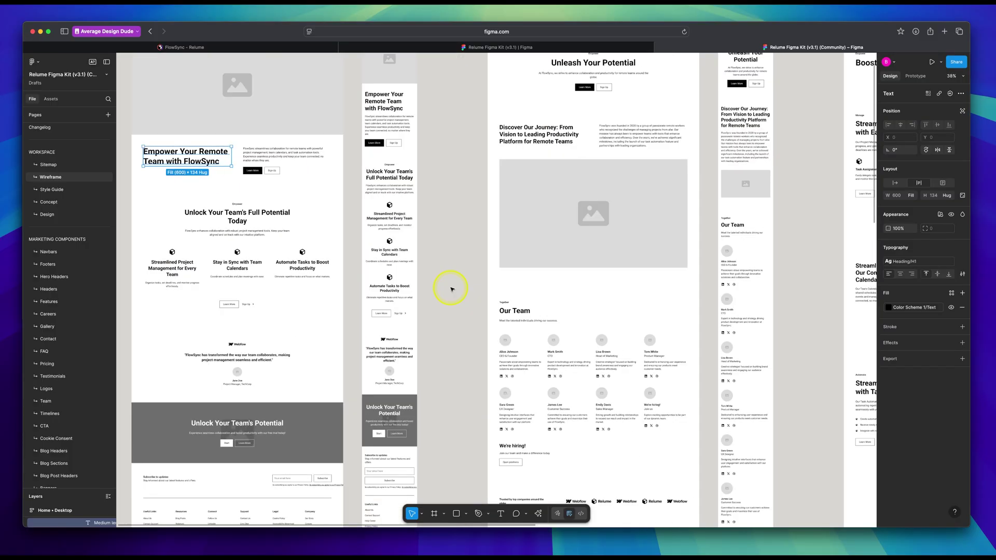
On the Concept page, run the Relume plugin and import FlowSync's Concept 1 style guide.
click(44, 203)
click(538, 513)
click(429, 409)
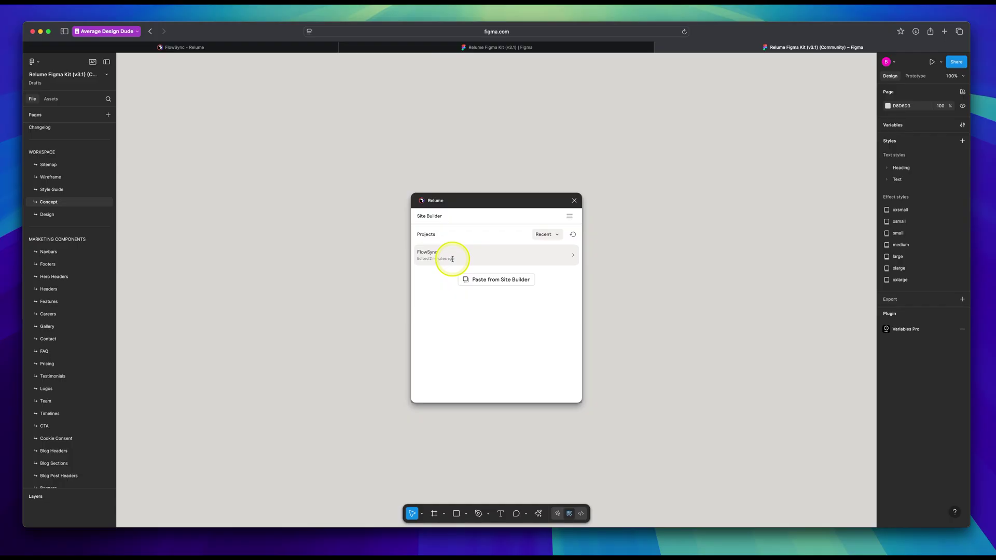
click(444, 258)
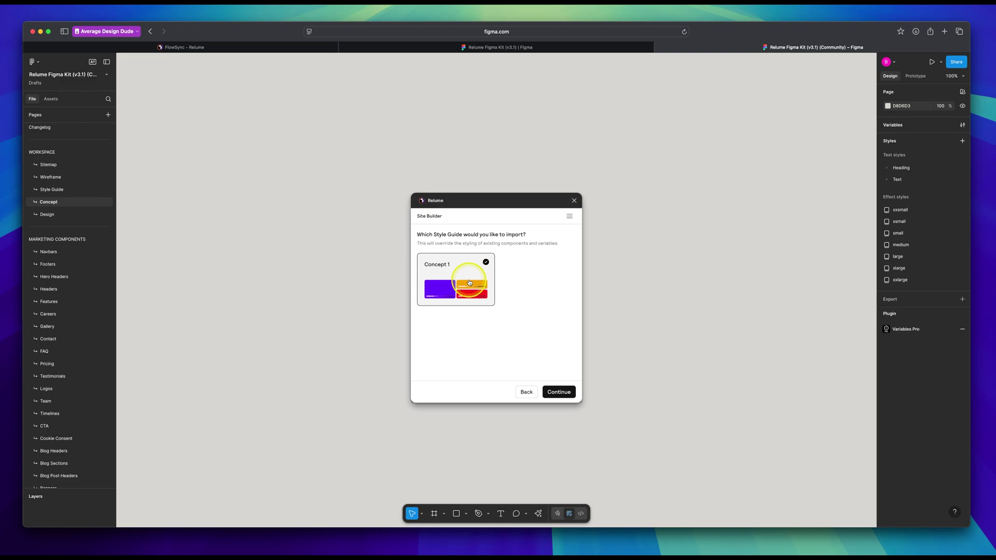
click(559, 392)
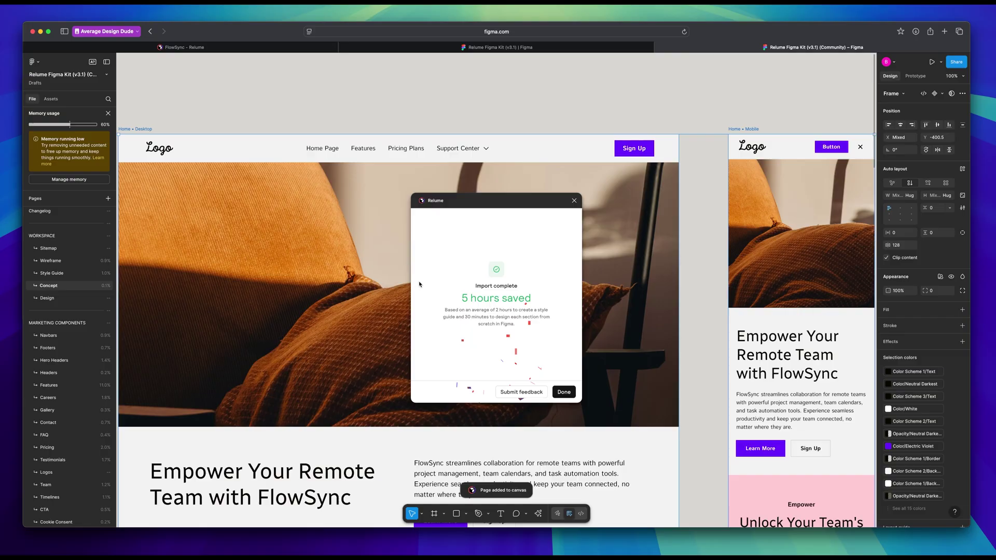
Finish the import, close the Relume plugin and memory warning, and zoom out over the Home frames.
click(564, 391)
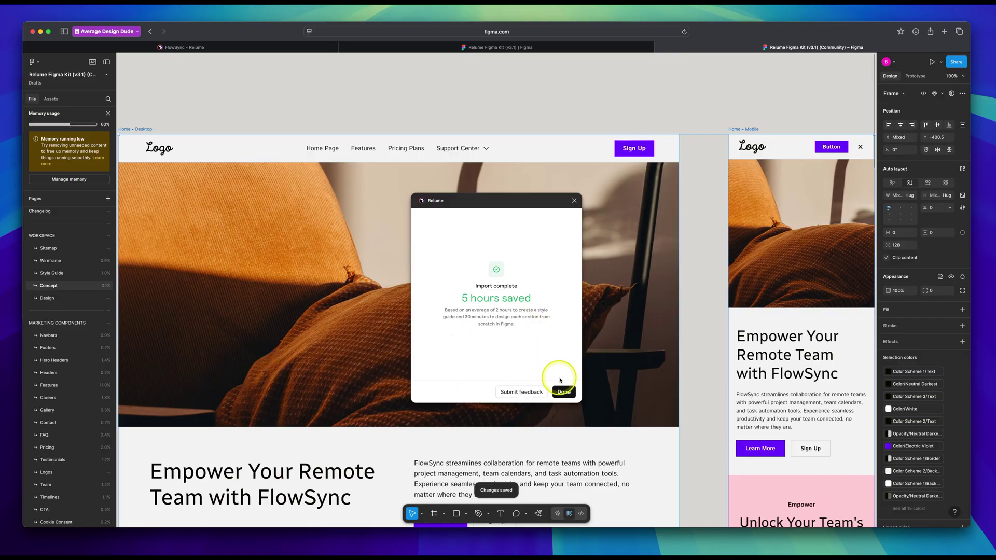
click(573, 201)
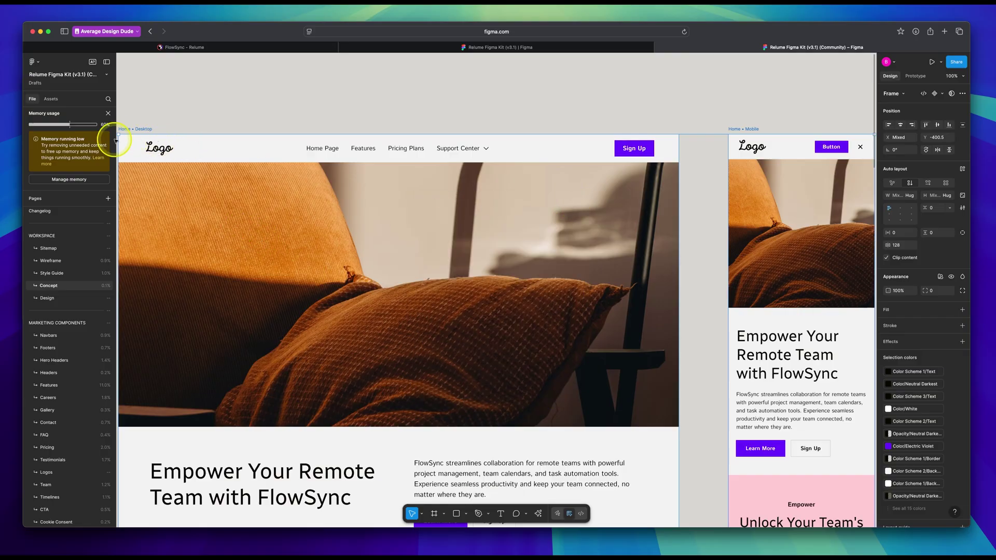
click(107, 114)
click(289, 115)
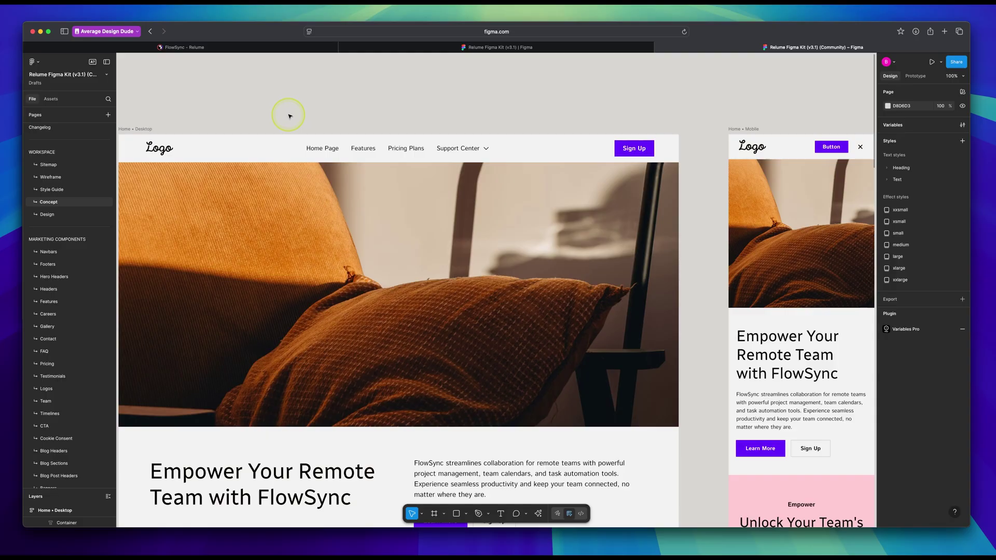
scroll(288, 115, down, 3)
scroll(288, 115, down, 6)
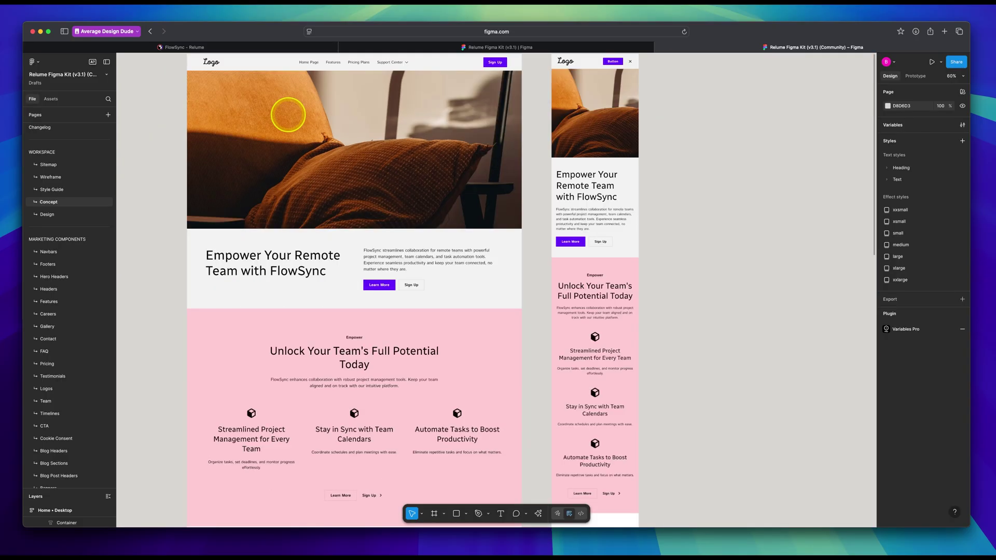
scroll(405, 269, left, 3)
scroll(409, 272, down, 1)
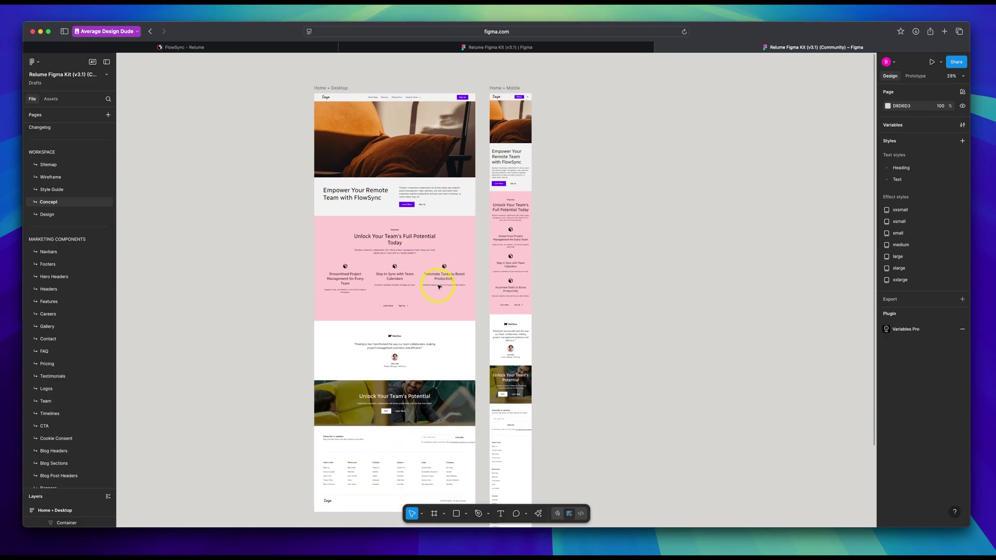
Go to the Style Guide page and review the Radio Canada typography, Electric Violet, Web Orange, Torch Red colors and UI elements.
click(45, 190)
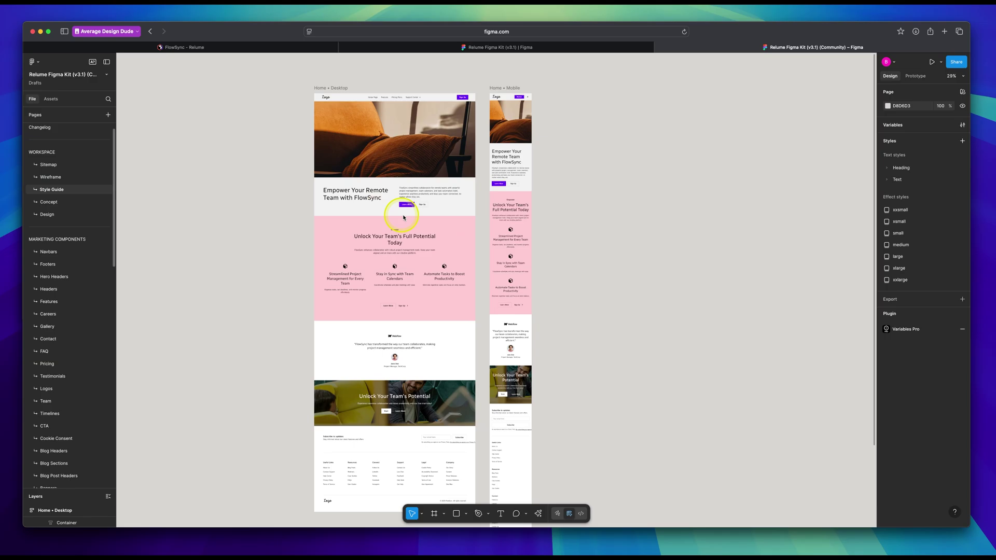
scroll(407, 222, up, 2)
scroll(407, 222, up, 3)
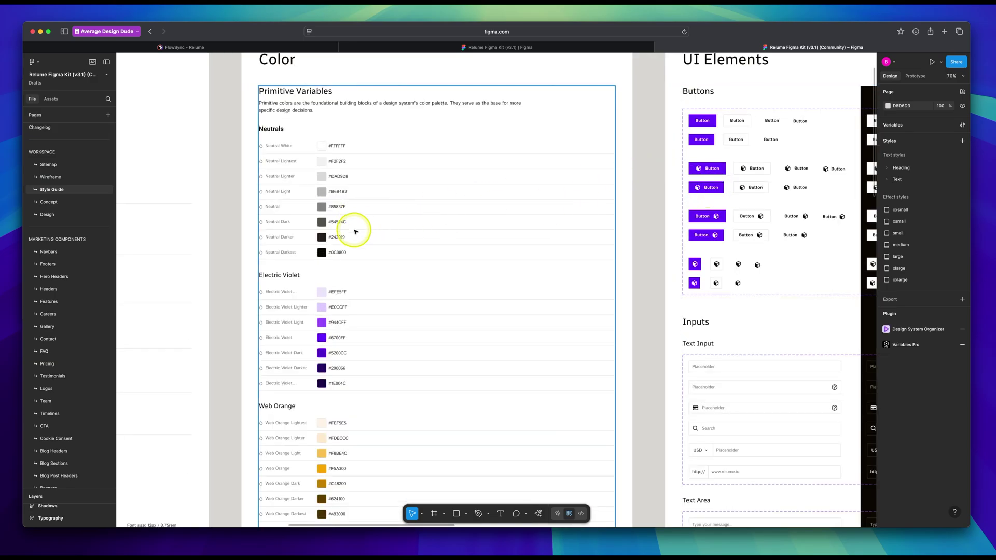
scroll(352, 290, down, 5)
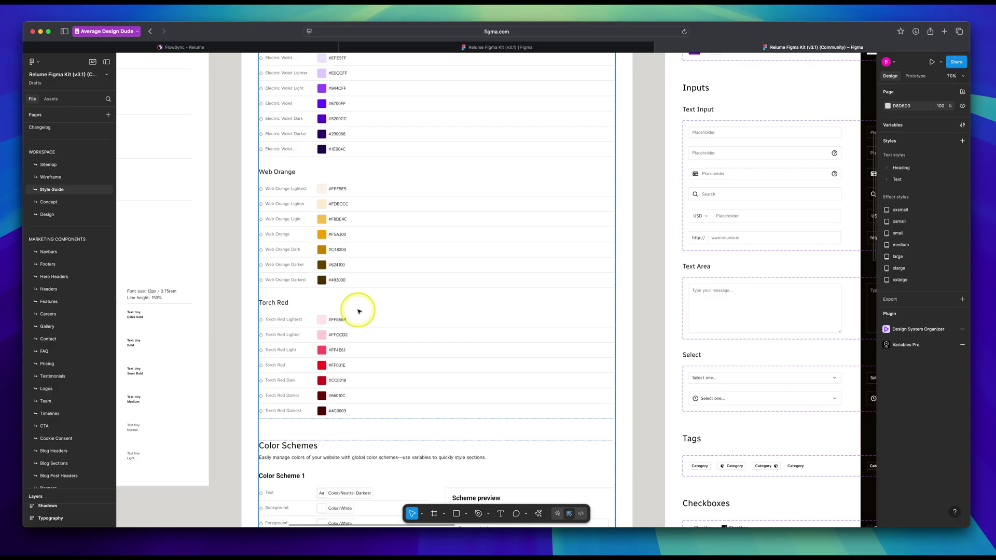
scroll(322, 285, up, 5)
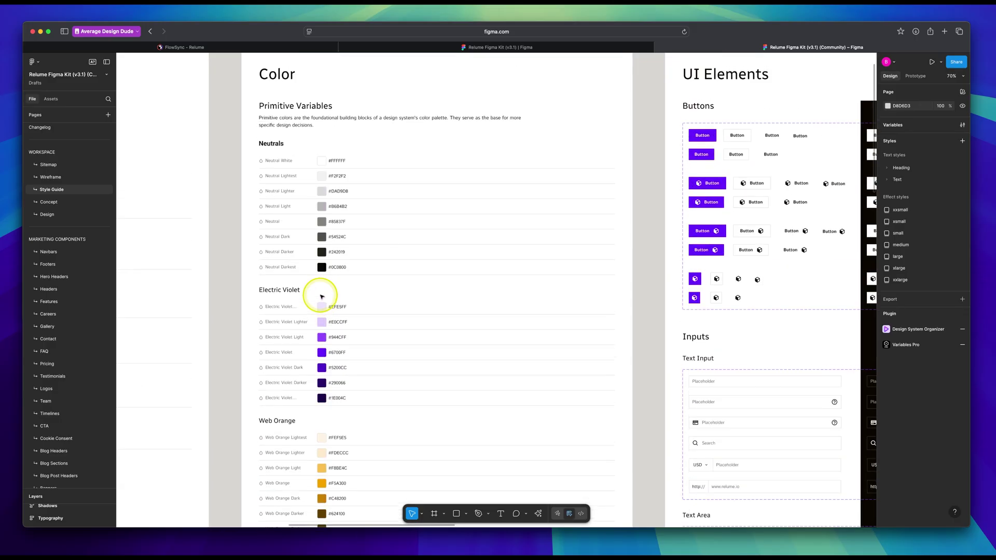
scroll(322, 296, down, 3)
scroll(321, 297, left, 3)
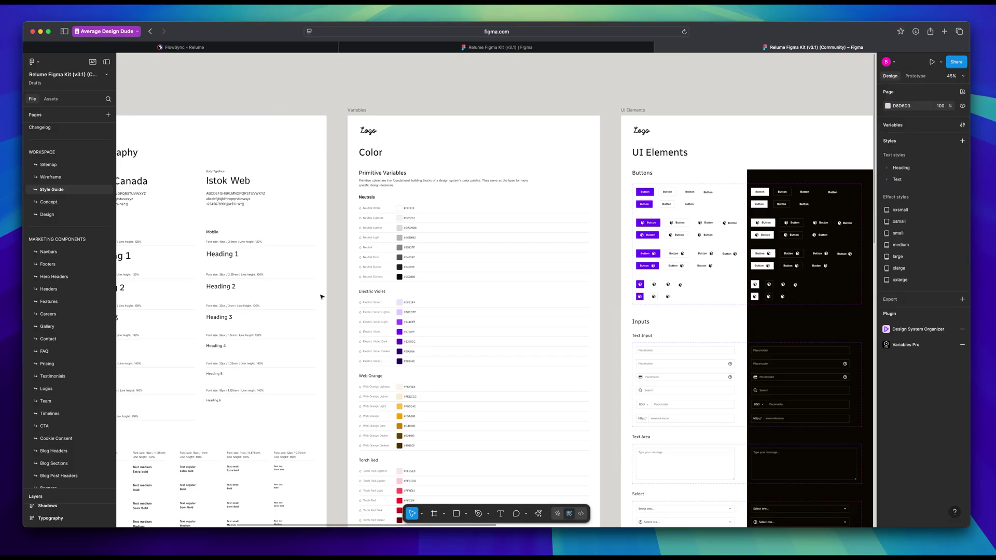
click(332, 292)
click(962, 125)
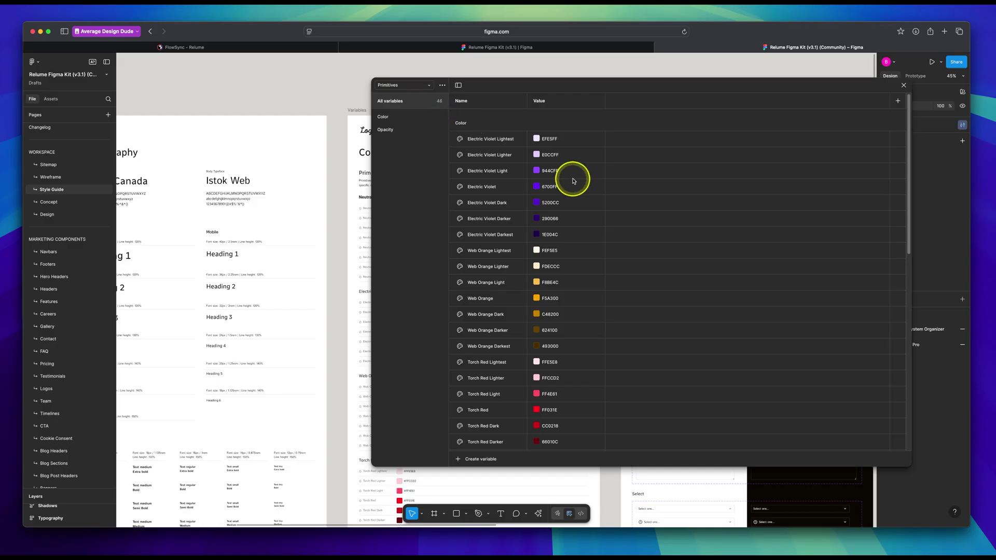
scroll(555, 181, down, 10)
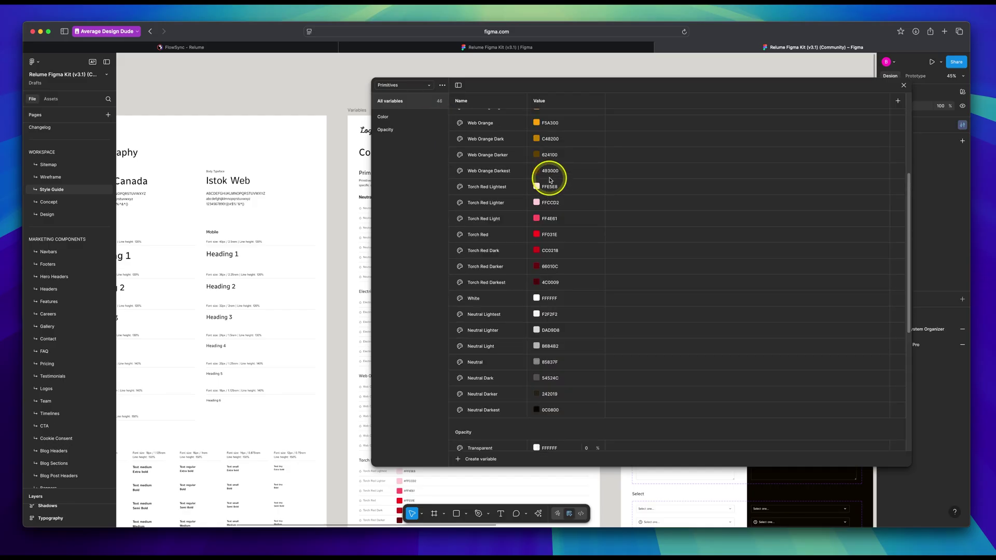
scroll(550, 179, up, 10)
click(399, 86)
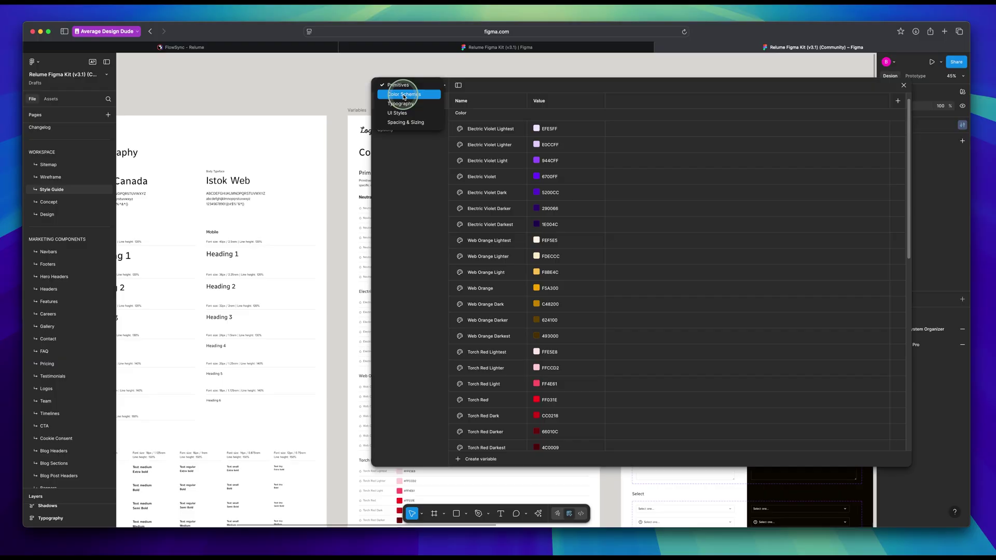
click(403, 96)
click(398, 85)
click(400, 101)
click(398, 84)
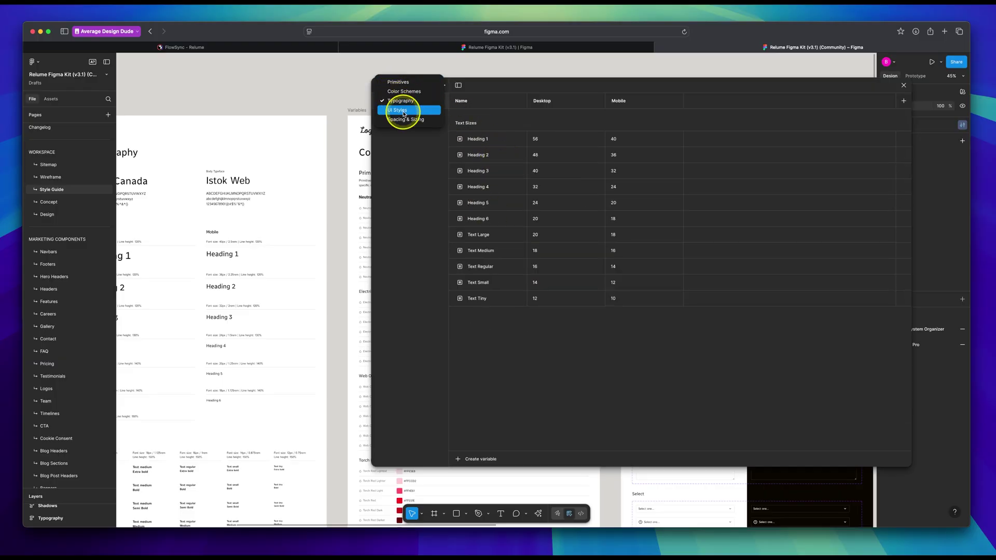
click(404, 112)
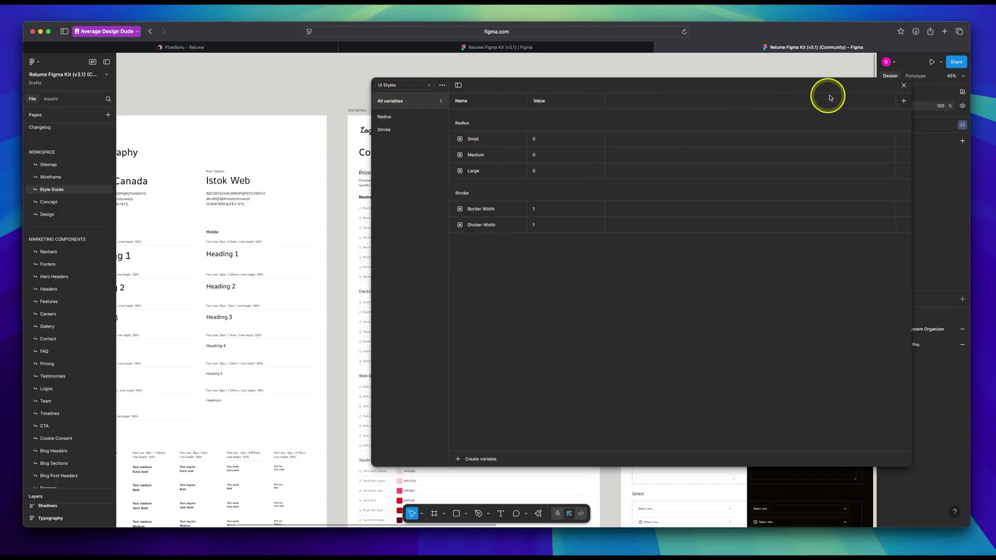
click(904, 85)
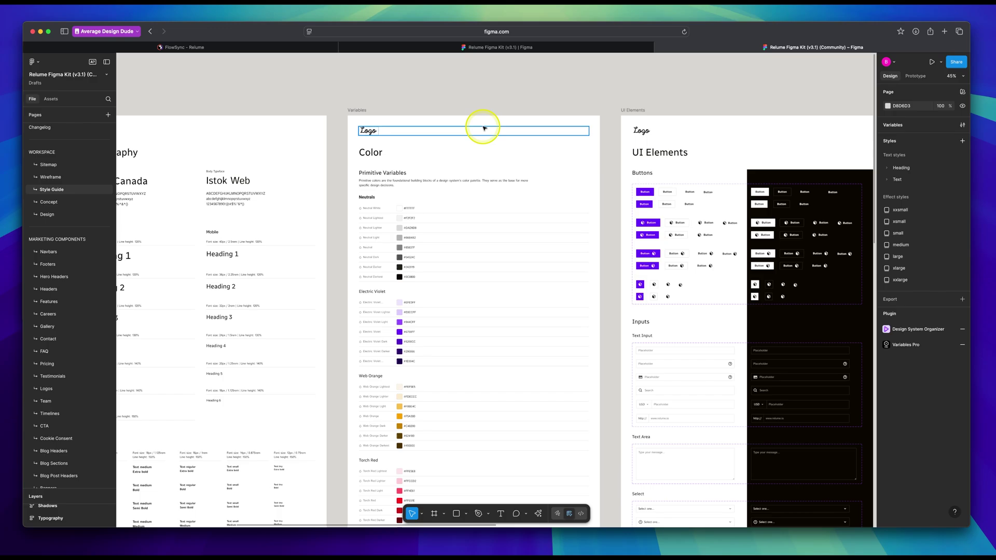
Go to the Wireframe page and inspect the 'Discover Our Journey' heading, then deselect it.
click(50, 177)
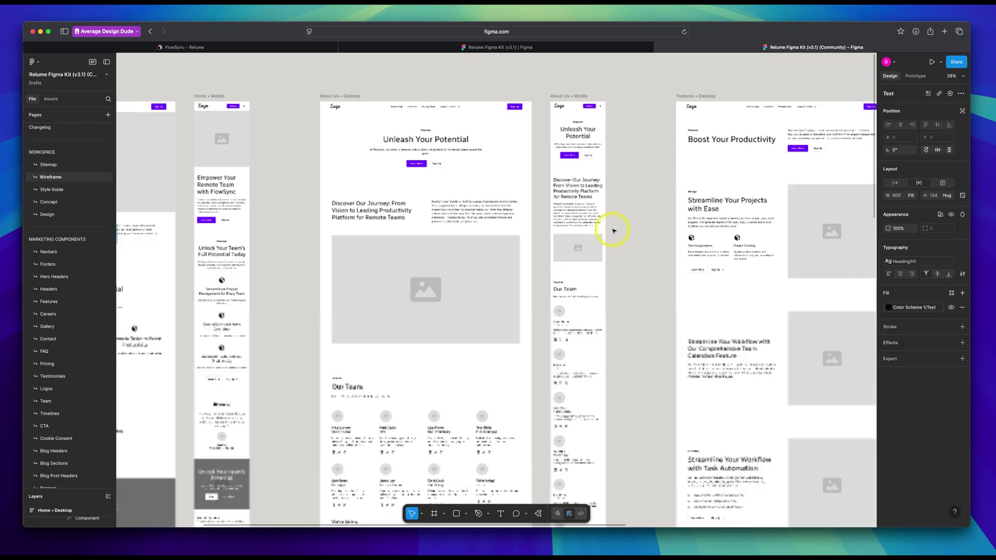
ctrl+scroll(610, 231, up, 5)
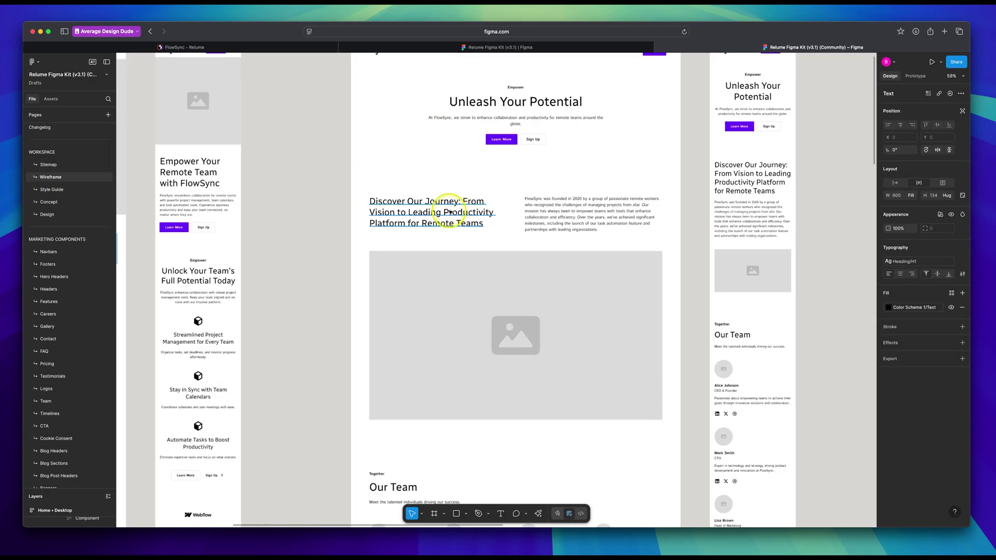
ctrl+scroll(449, 212, up, 2)
click(450, 213)
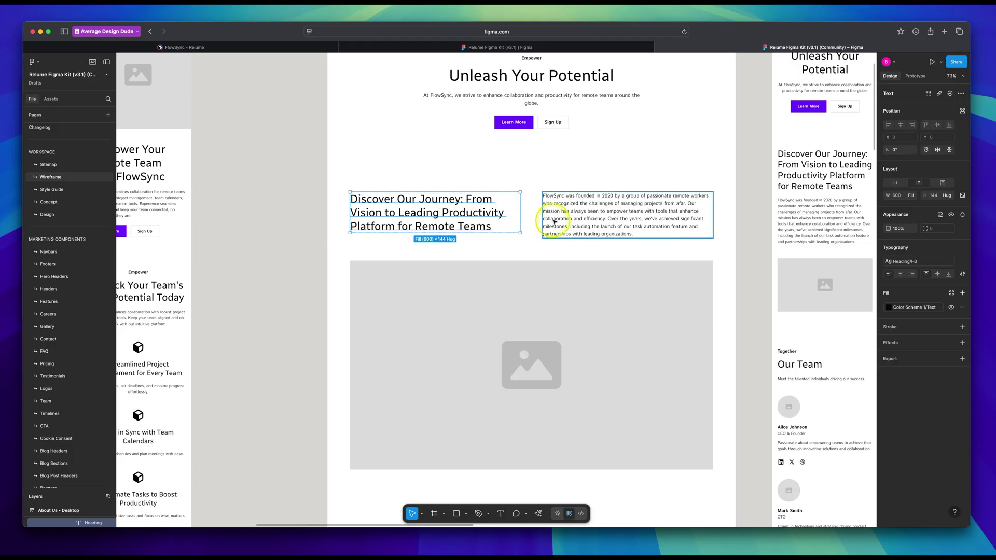
scroll(554, 221, right, 3)
scroll(554, 221, right, 1)
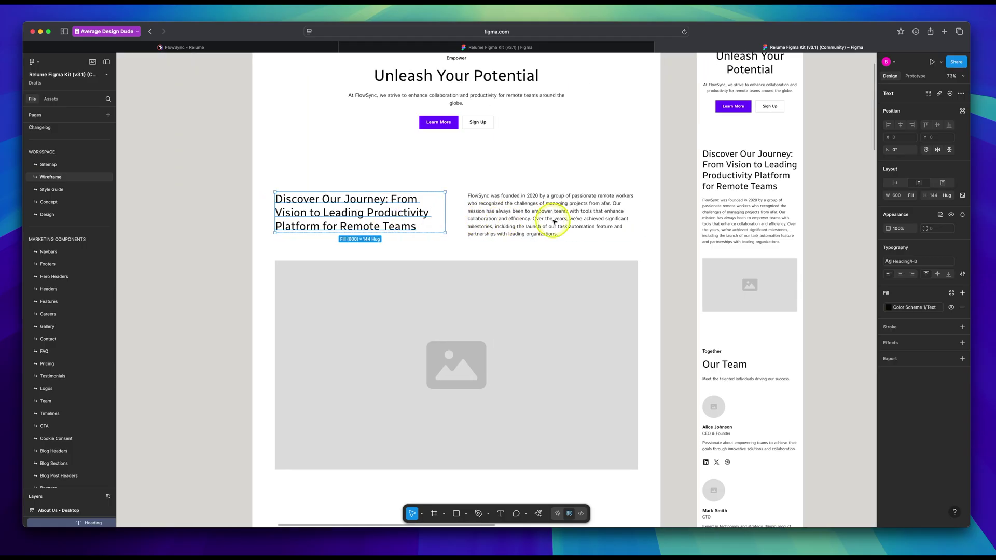
scroll(554, 221, down, 6)
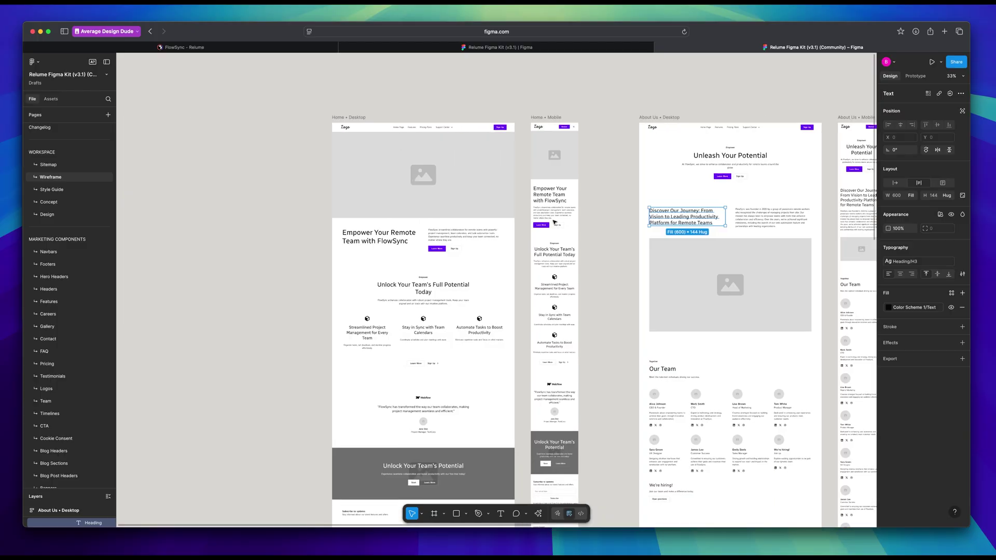
scroll(554, 221, right, 3)
click(540, 222)
Pan across the Home, About Us and Features desktop and mobile wireframes.
scroll(539, 223, down, 3)
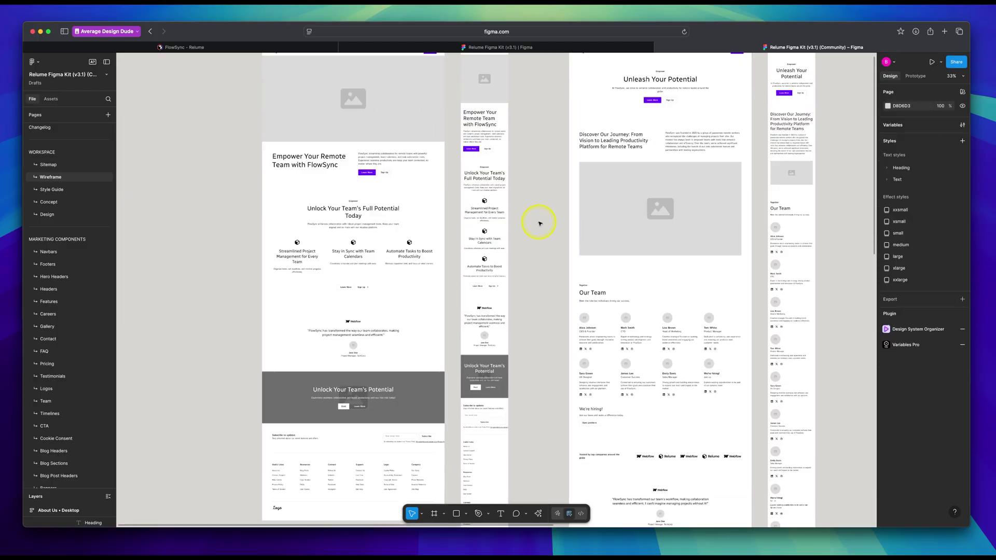
scroll(531, 222, right, 10)
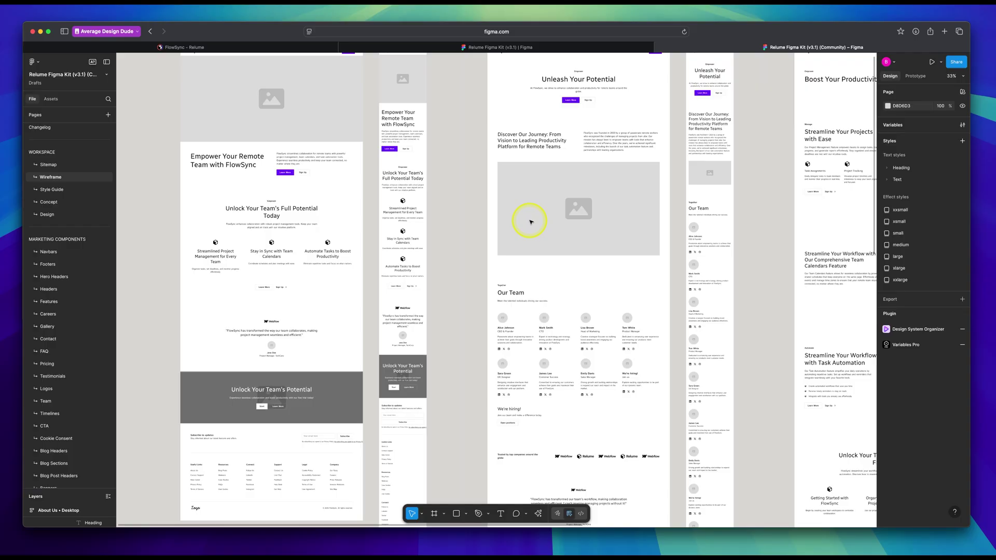
scroll(530, 222, down, 5)
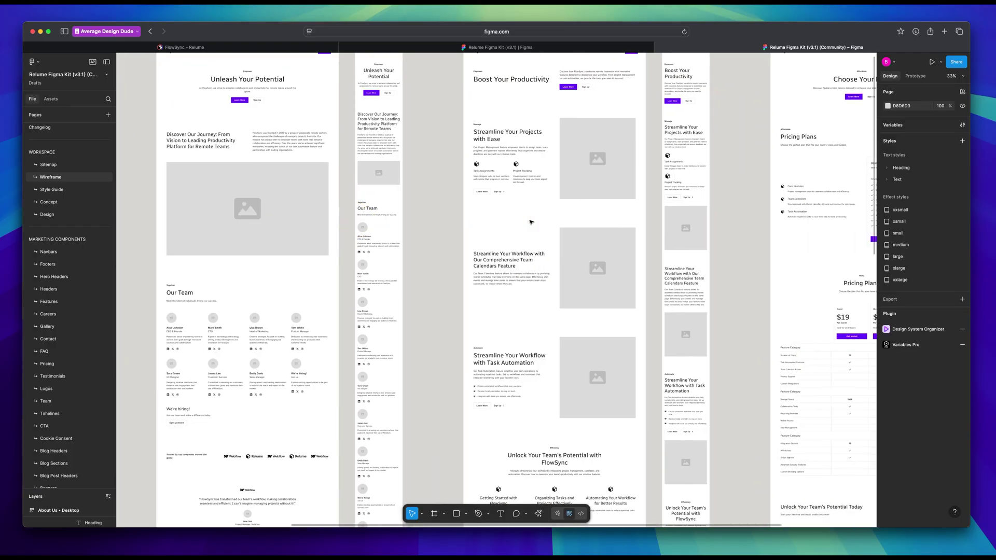
scroll(363, 208, left, 5)
click(224, 116)
scroll(258, 114, up, 5)
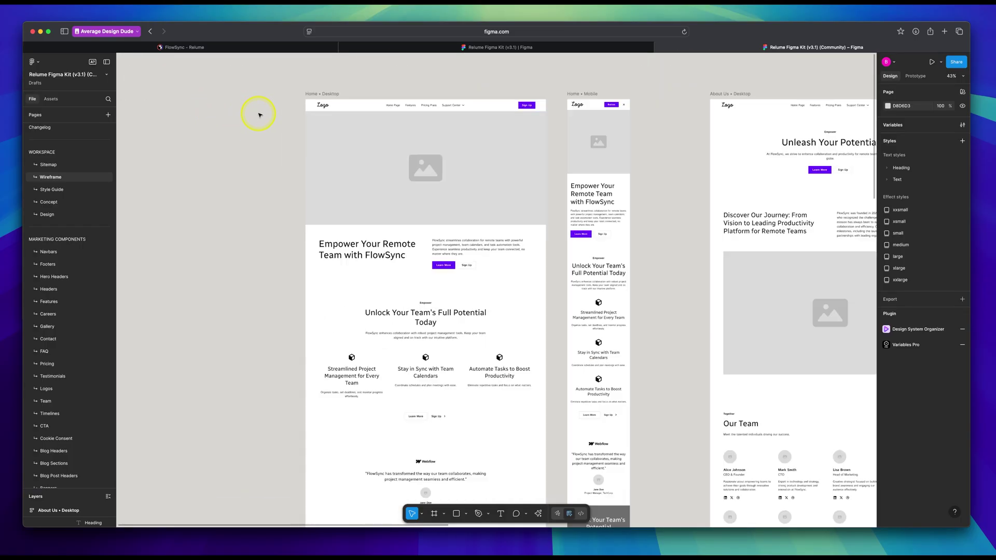
Select the testimonial section in Home • Desktop and begin editing its quote text.
click(314, 96)
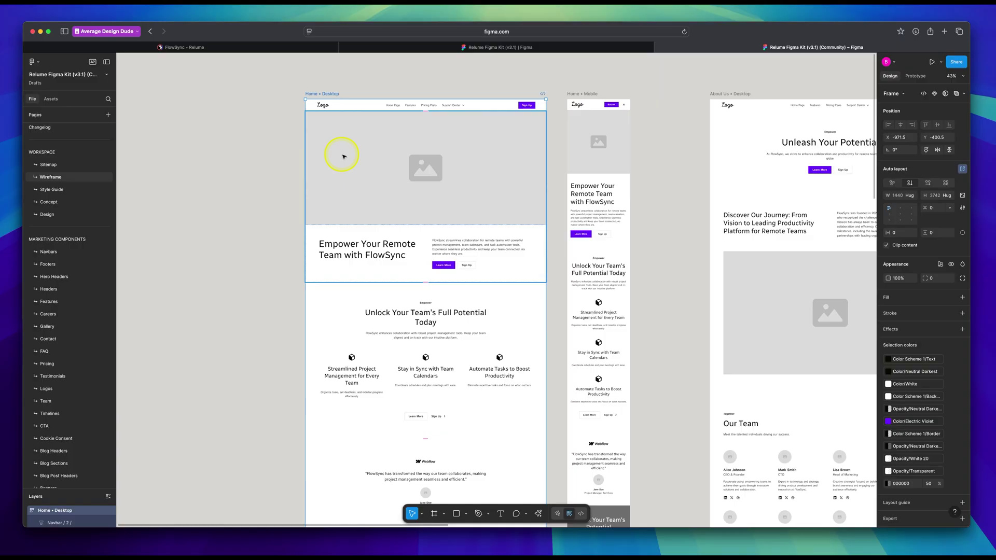
scroll(378, 283, down, 3)
scroll(379, 284, down, 2)
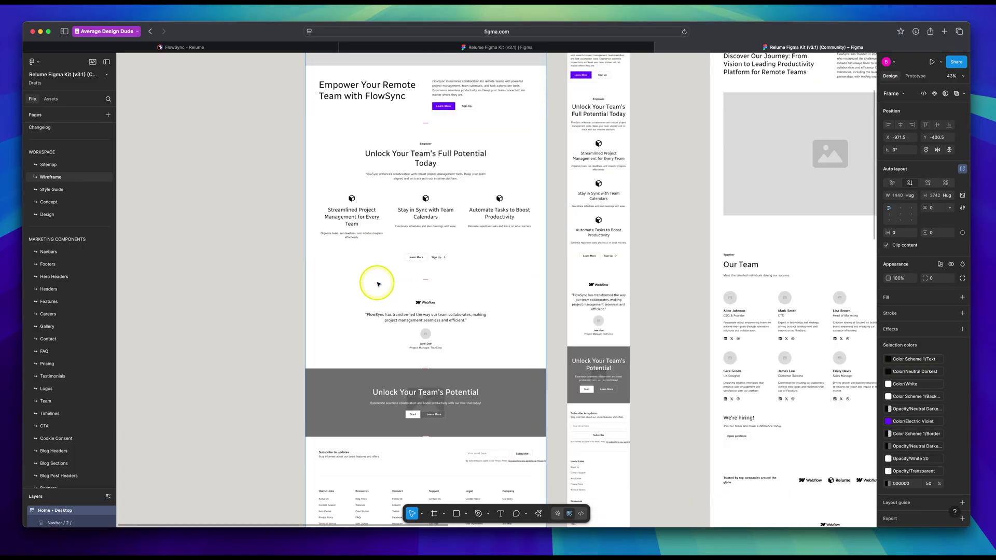
scroll(377, 283, down, 2)
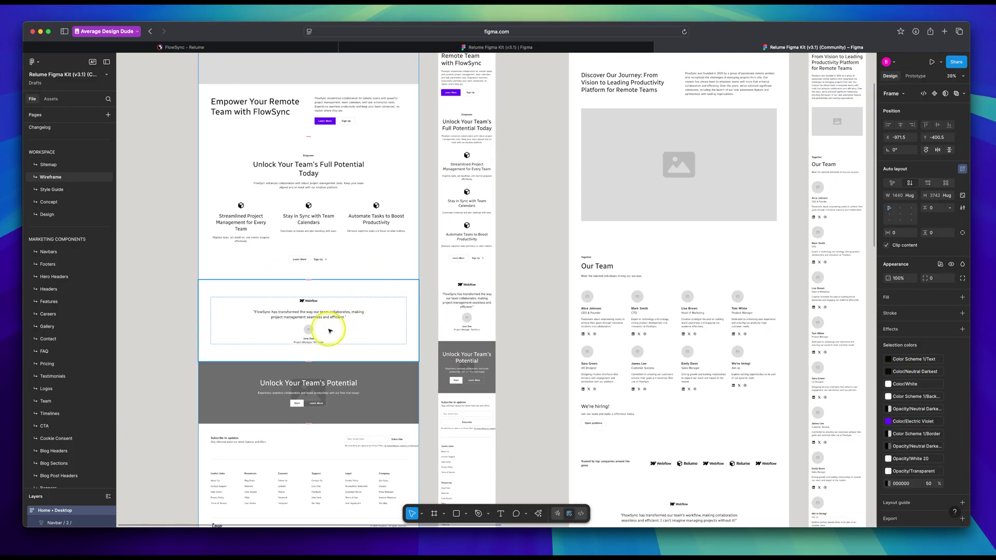
click(363, 313)
scroll(346, 339, left, 3)
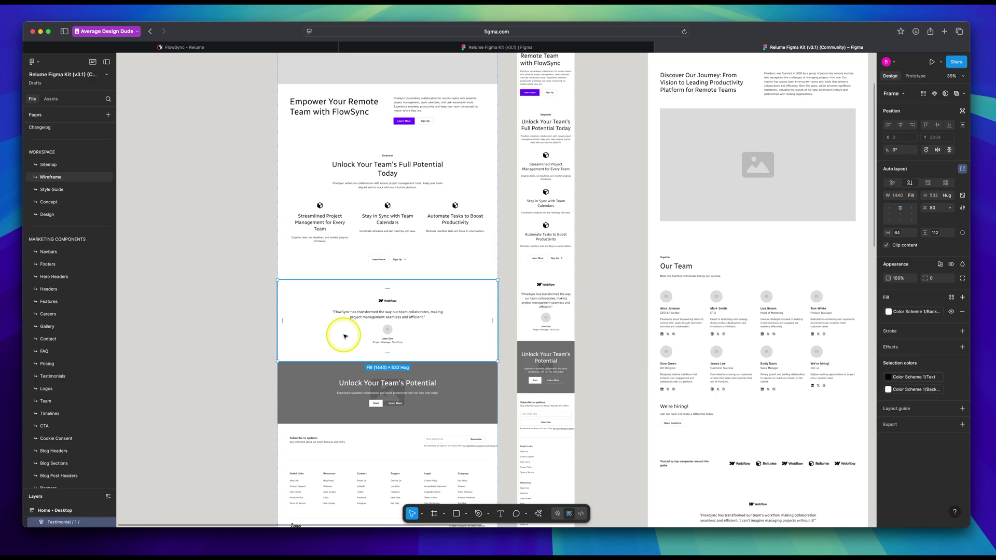
double_click(360, 318)
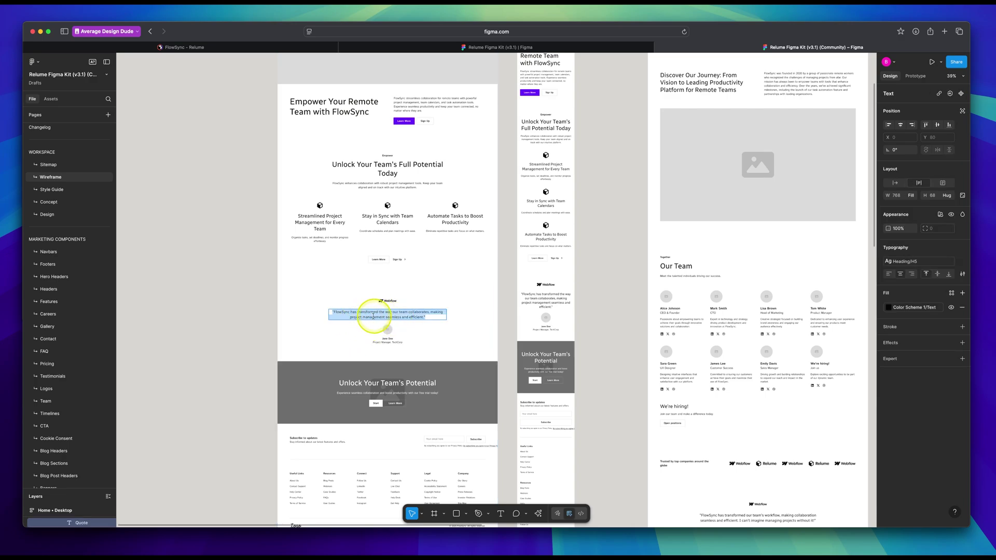
scroll(498, 306, down, 5)
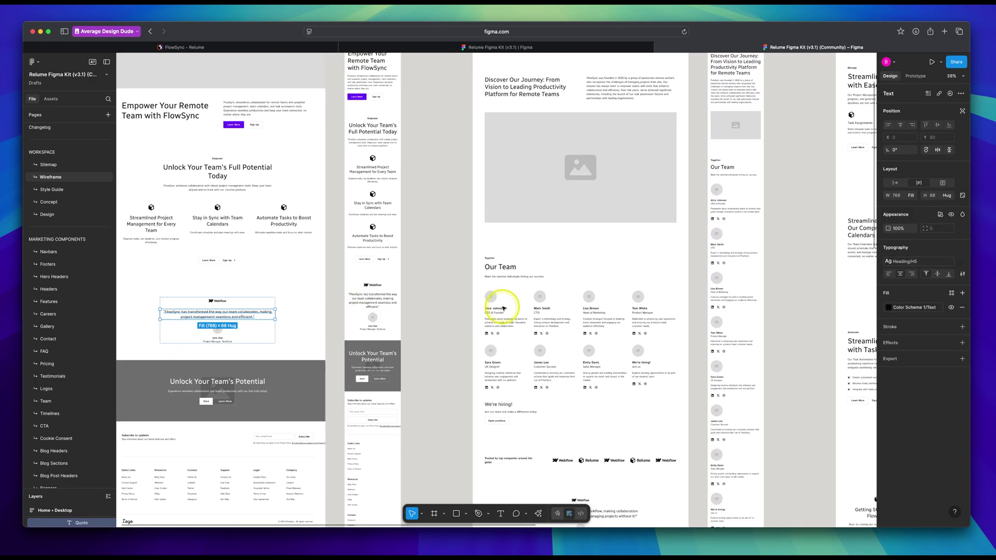